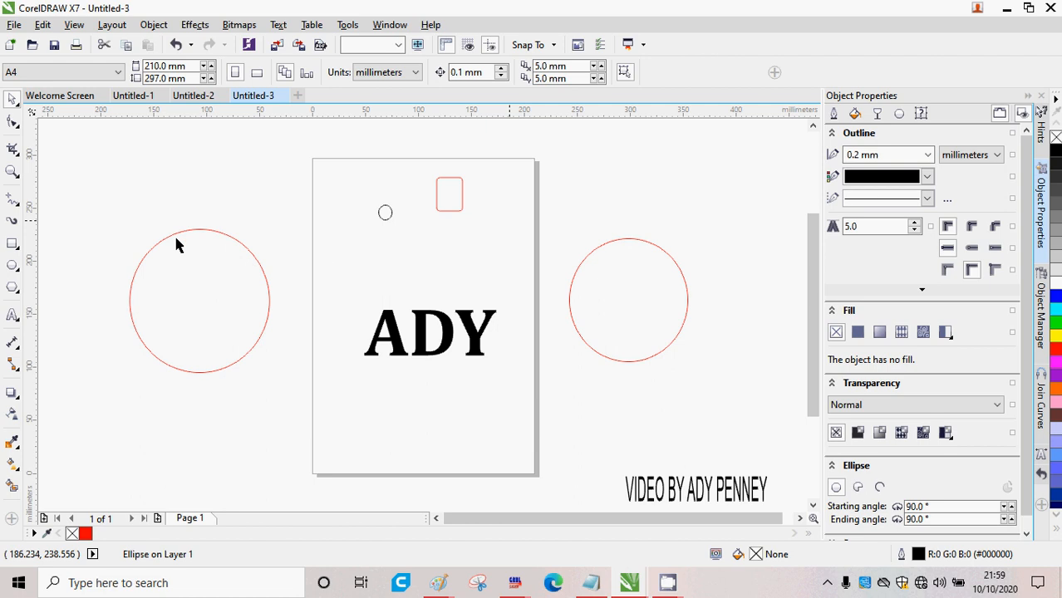
# - Inspect the two large red circles, the name text and the small rectangle's rounded corners
pyautogui.click(218, 234)
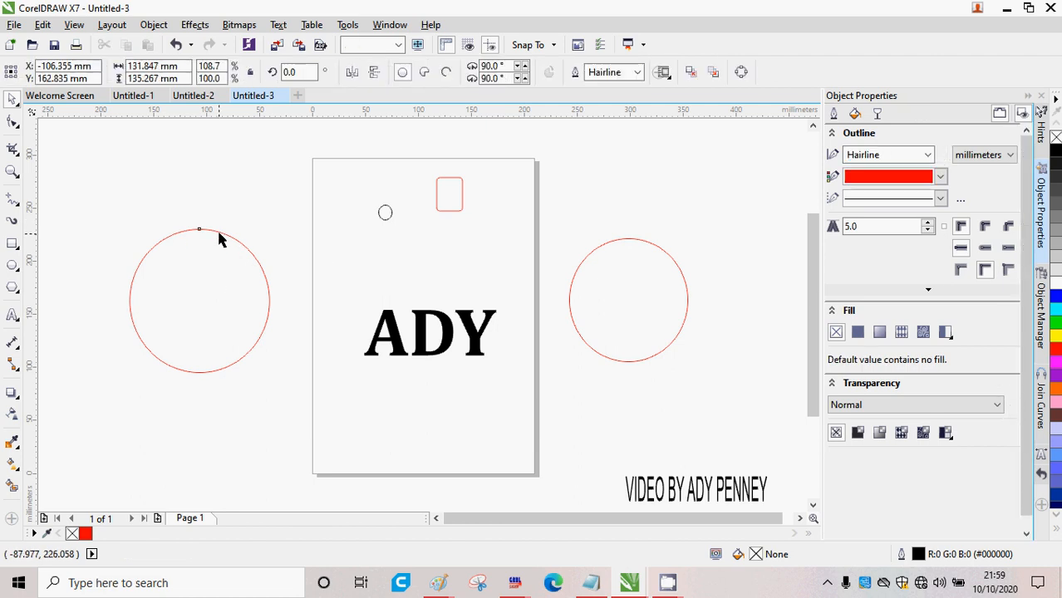
pyautogui.press('space')
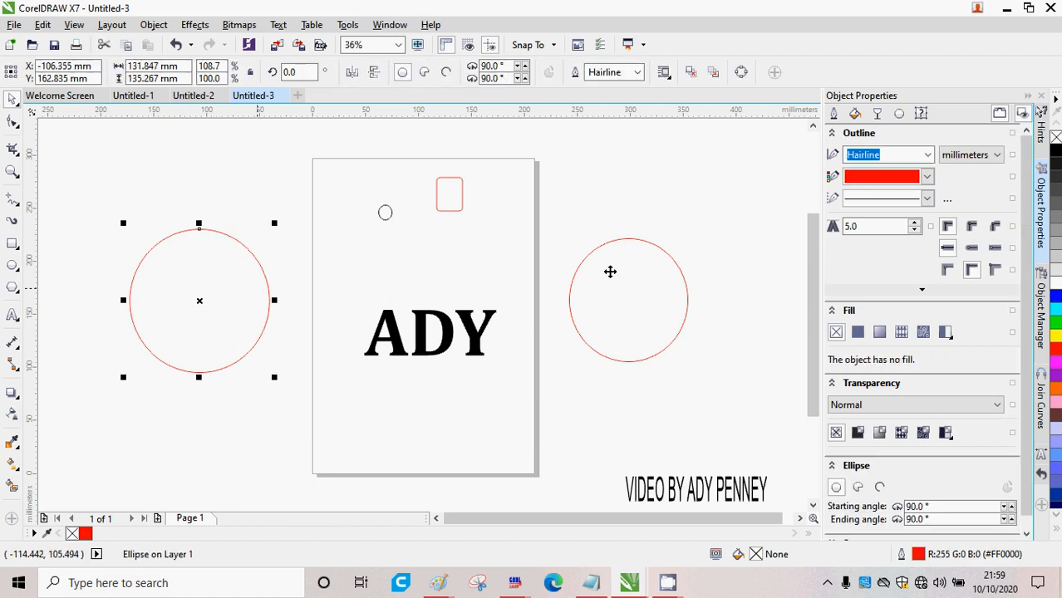
pyautogui.click(625, 244)
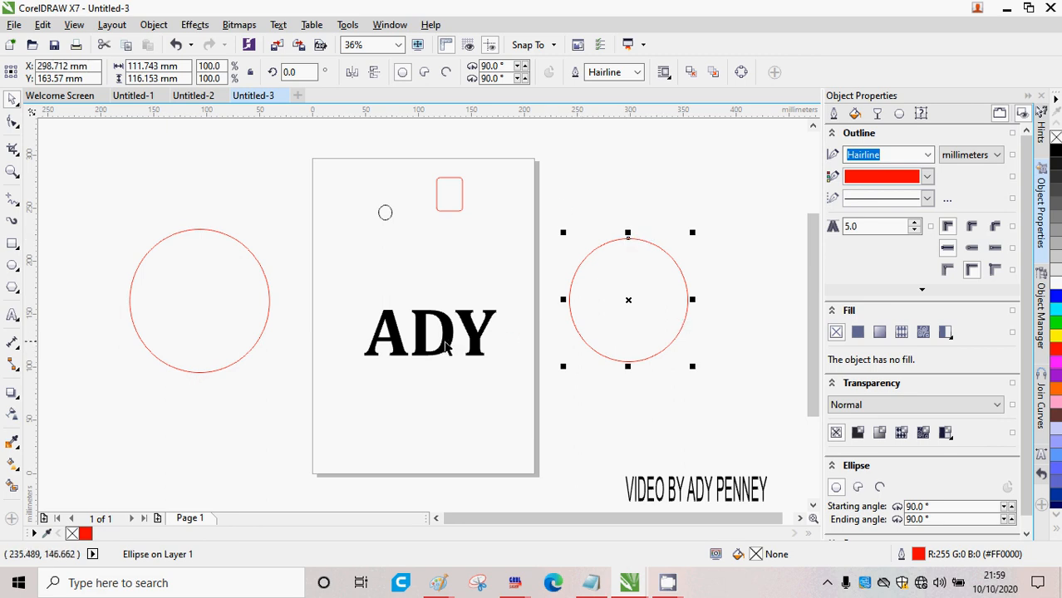
pyautogui.click(450, 340)
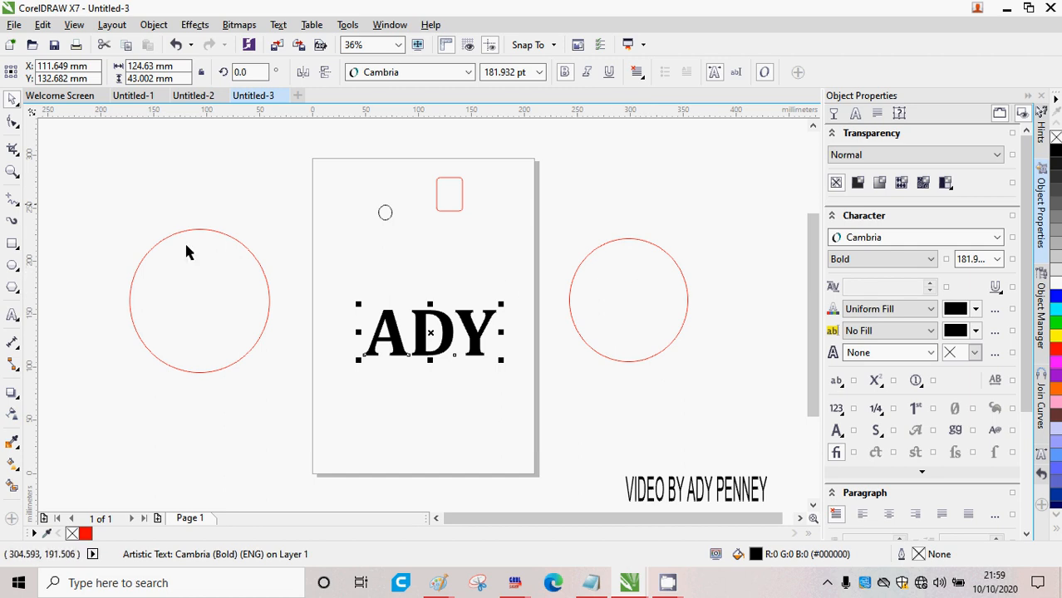
pyautogui.click(486, 277)
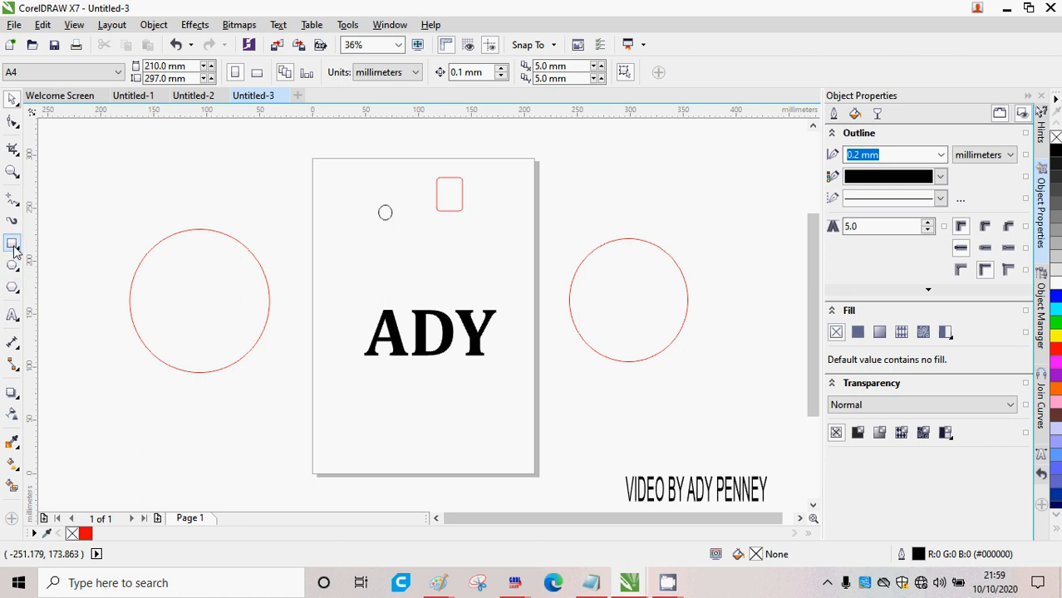
pyautogui.click(438, 193)
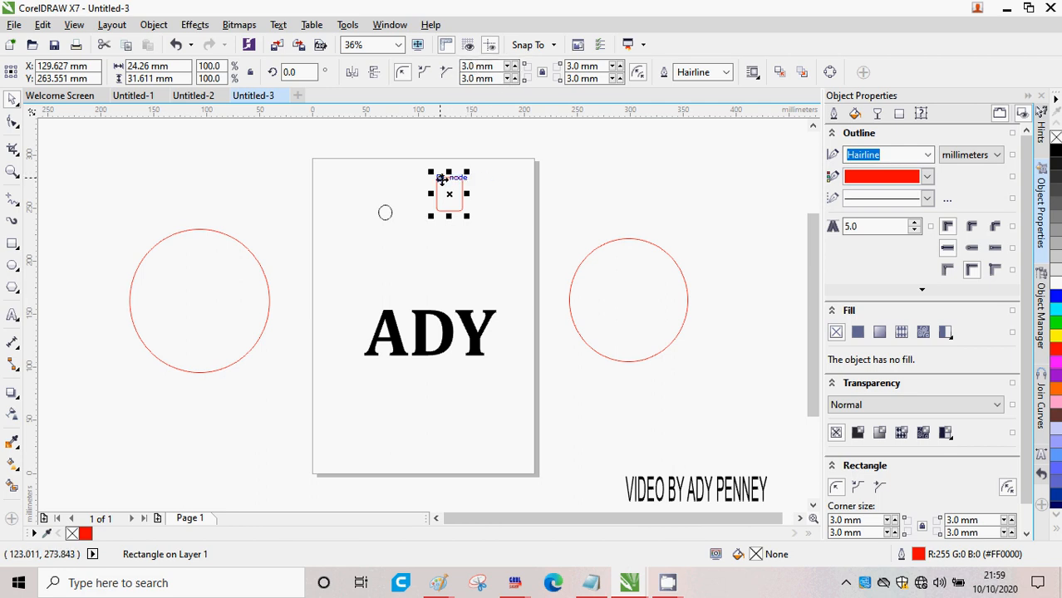
pyautogui.click(479, 201)
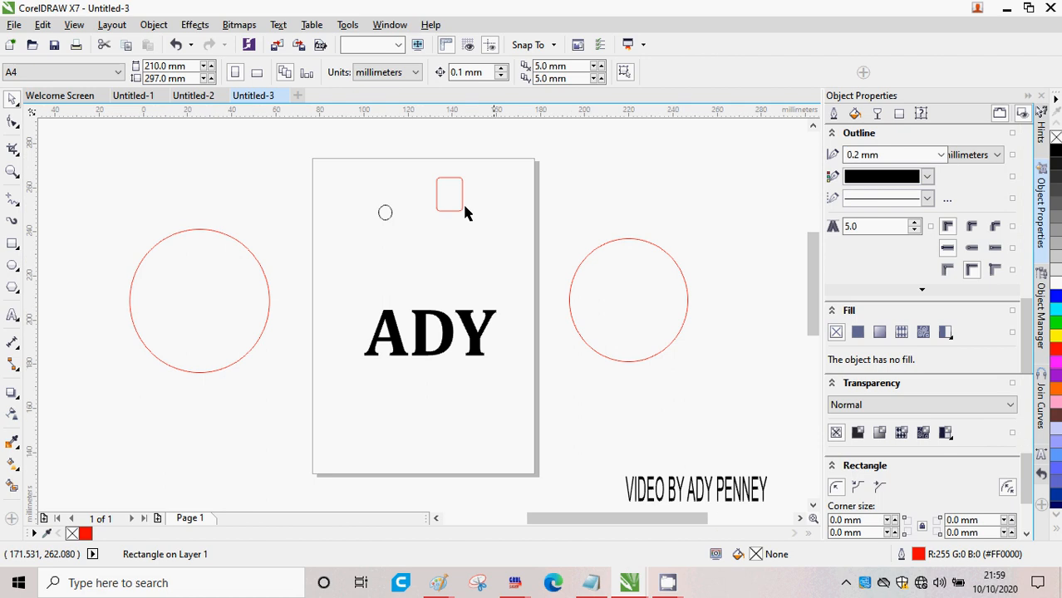
pyautogui.scroll(5, 462, 202)
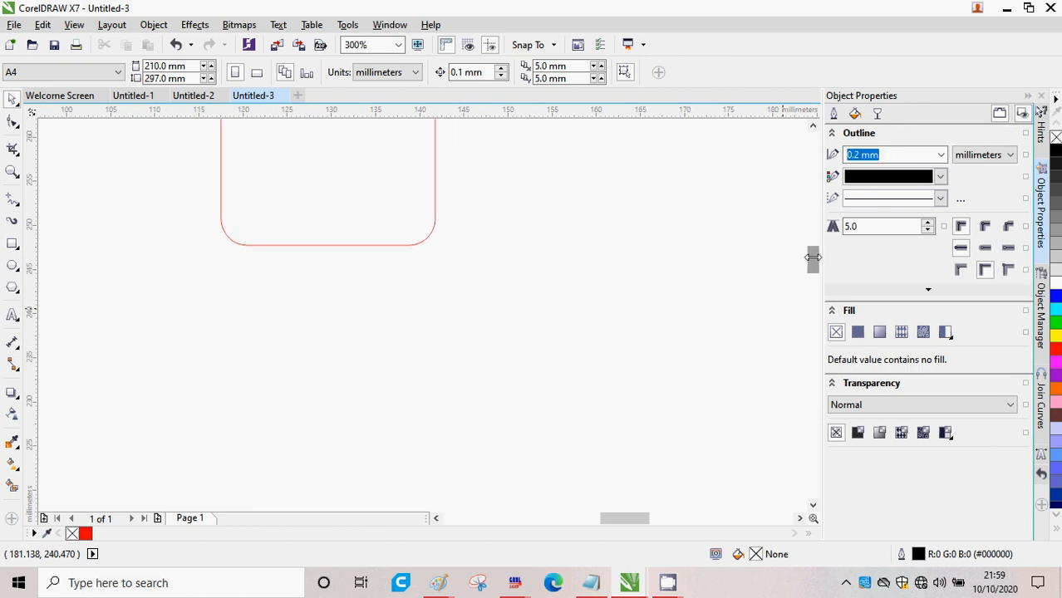
pyautogui.moveTo(813, 262); pyautogui.dragTo(812, 251)
pyautogui.scroll(-5, 564, 194)
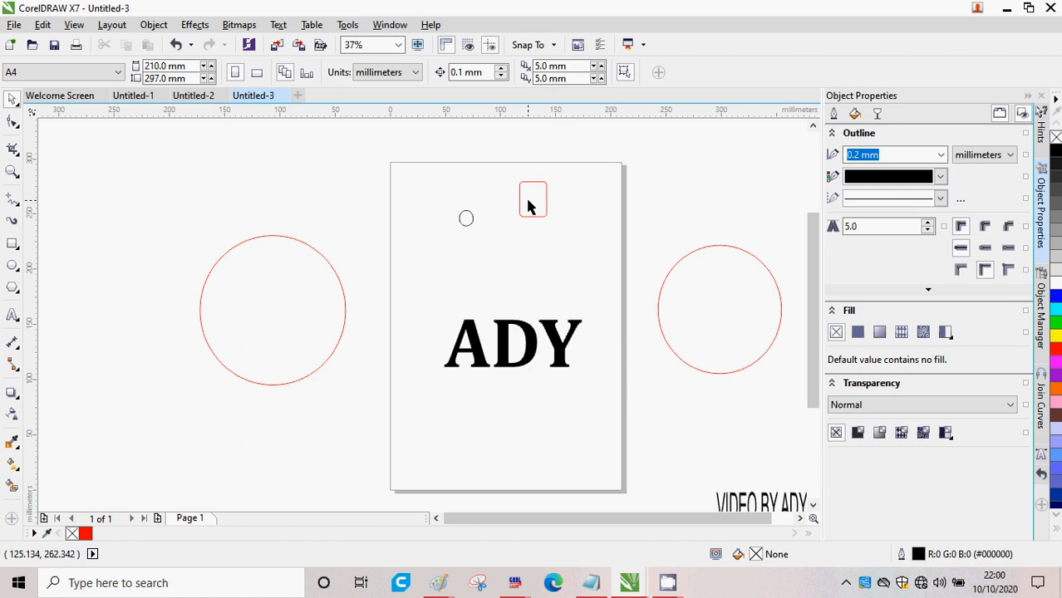
# - Move the small rounded rectangle onto the top of the large circle beside the page so the two shapes overlap
pyautogui.click(528, 203)
pyautogui.moveTo(533, 203); pyautogui.dragTo(273, 224)
pyautogui.click(356, 214)
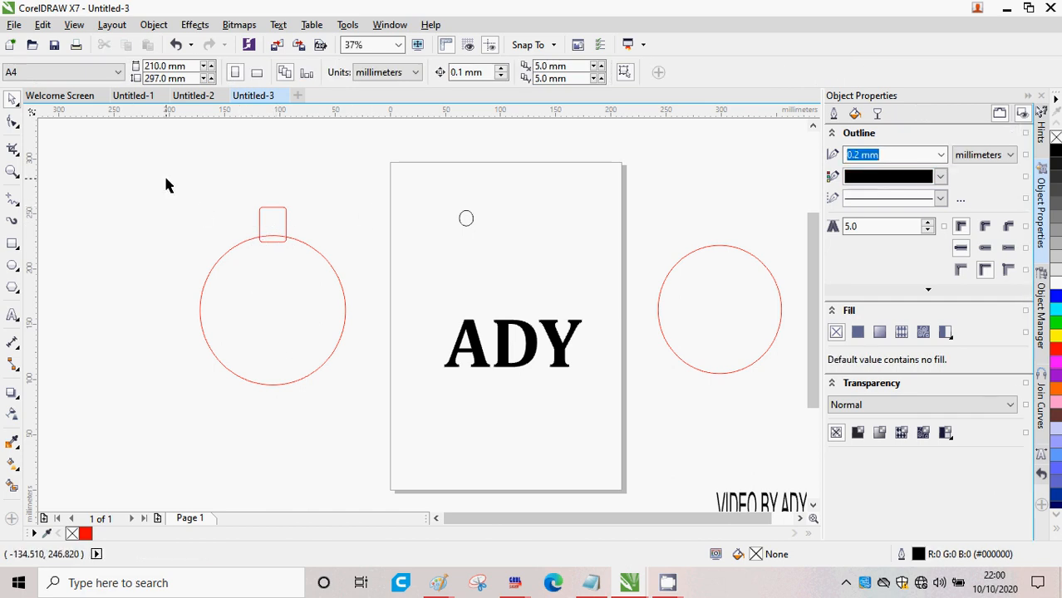
# - Weld the rounded rectangle and the large circle beneath it into a single ornament outline
pyautogui.moveTo(165, 178); pyautogui.dragTo(374, 425)
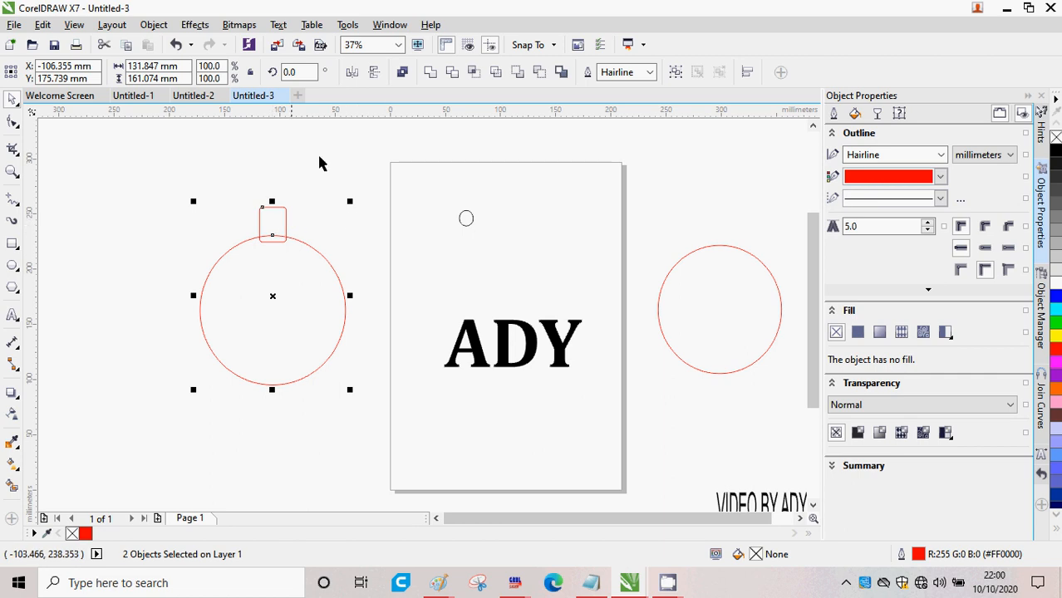
pyautogui.click(430, 74)
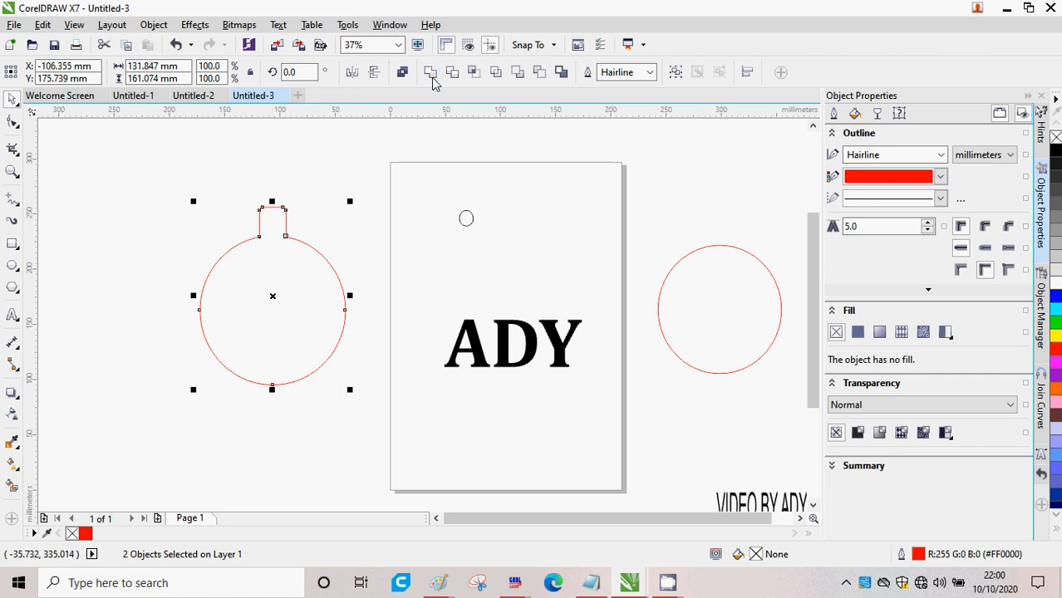
pyautogui.click(349, 231)
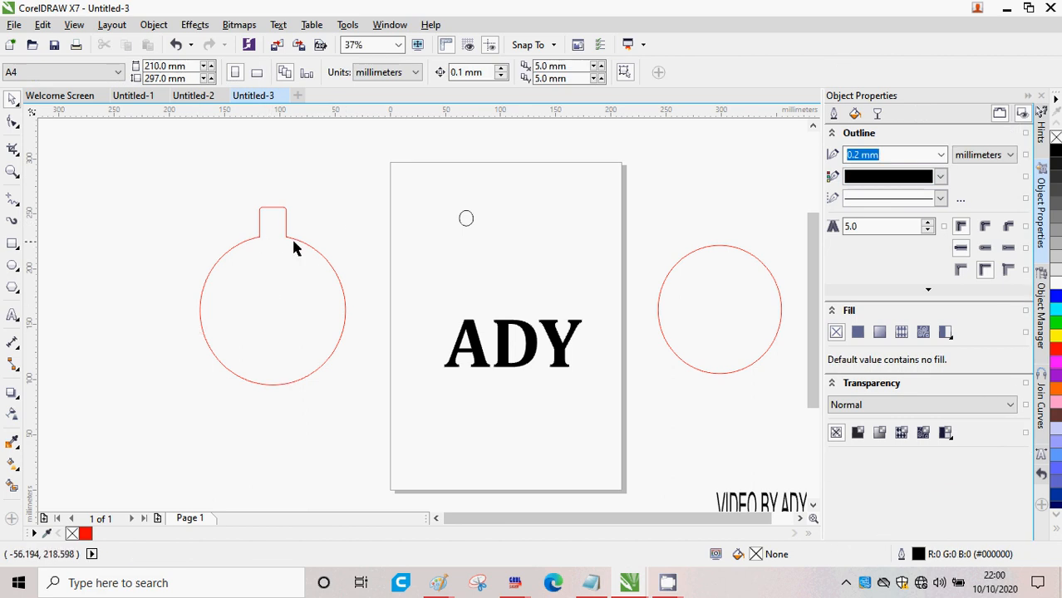
# - Give the small black circle a red hairline outline and place it inside the ornament's tab as a hanging hole
pyautogui.click(469, 220)
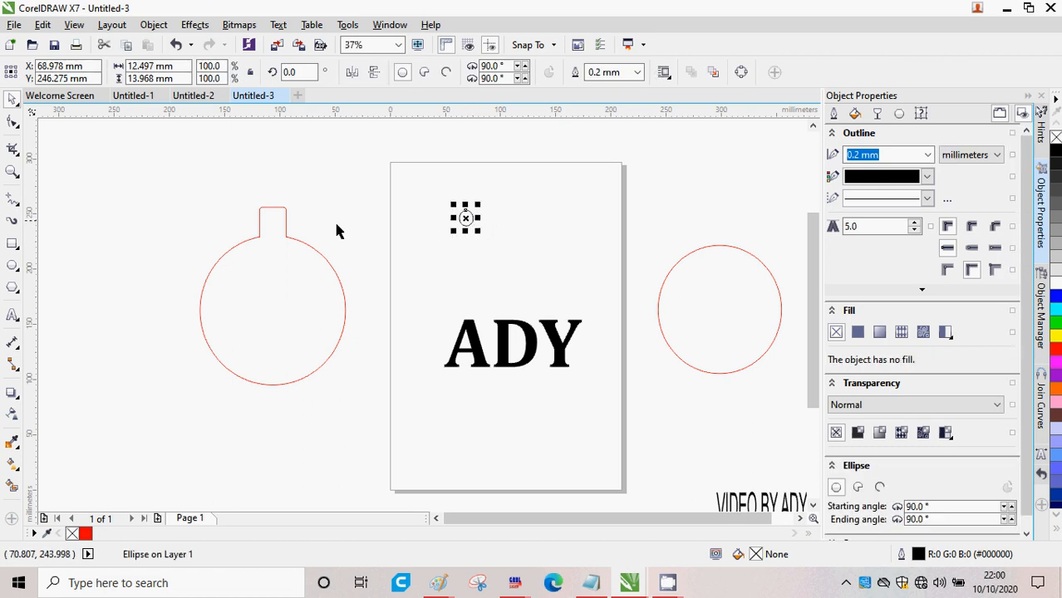
pyautogui.click(928, 155)
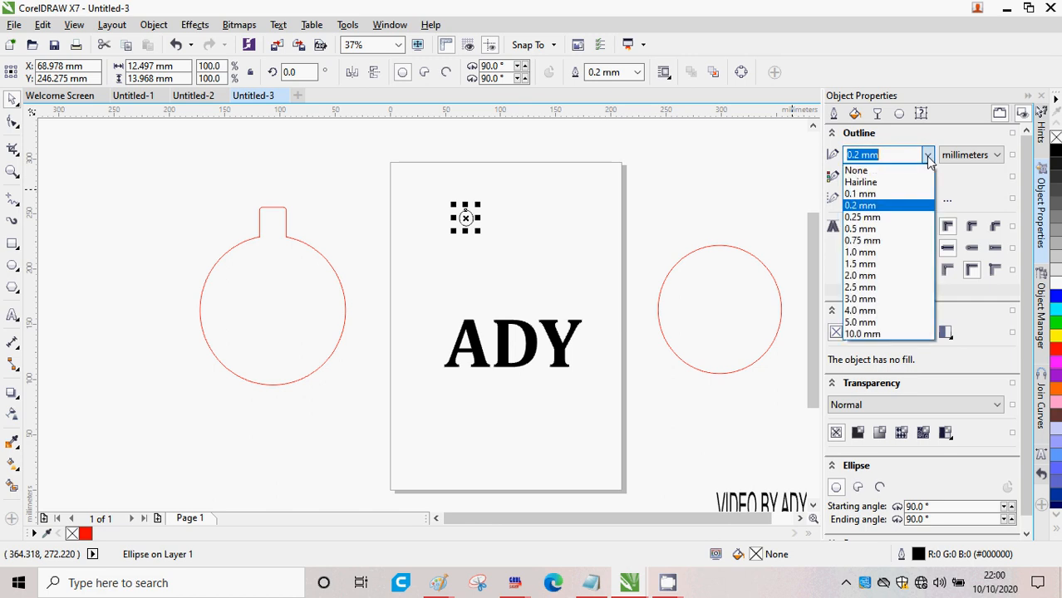
pyautogui.click(862, 183)
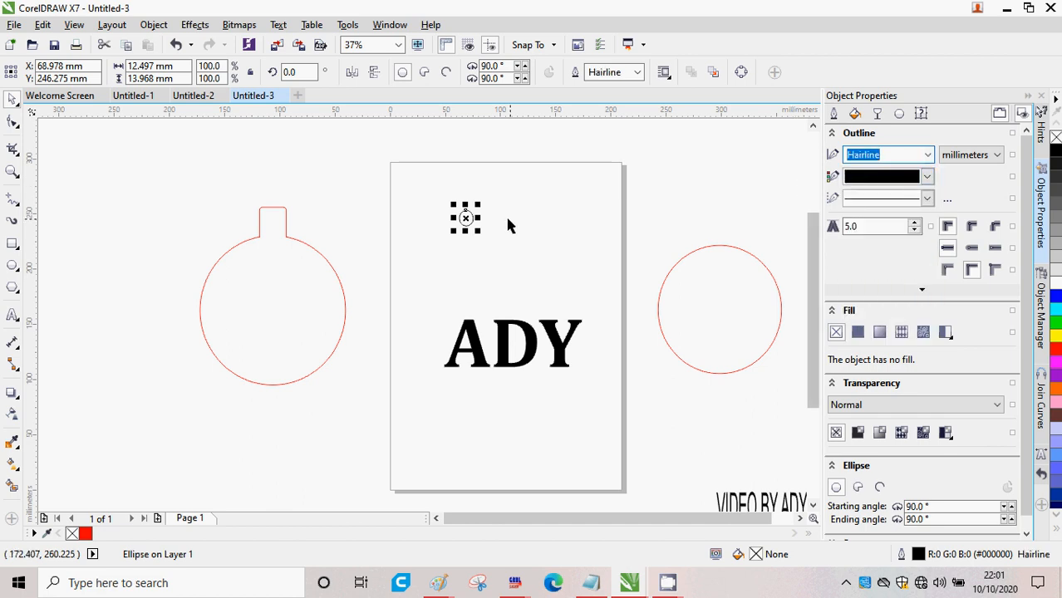
pyautogui.click(927, 177)
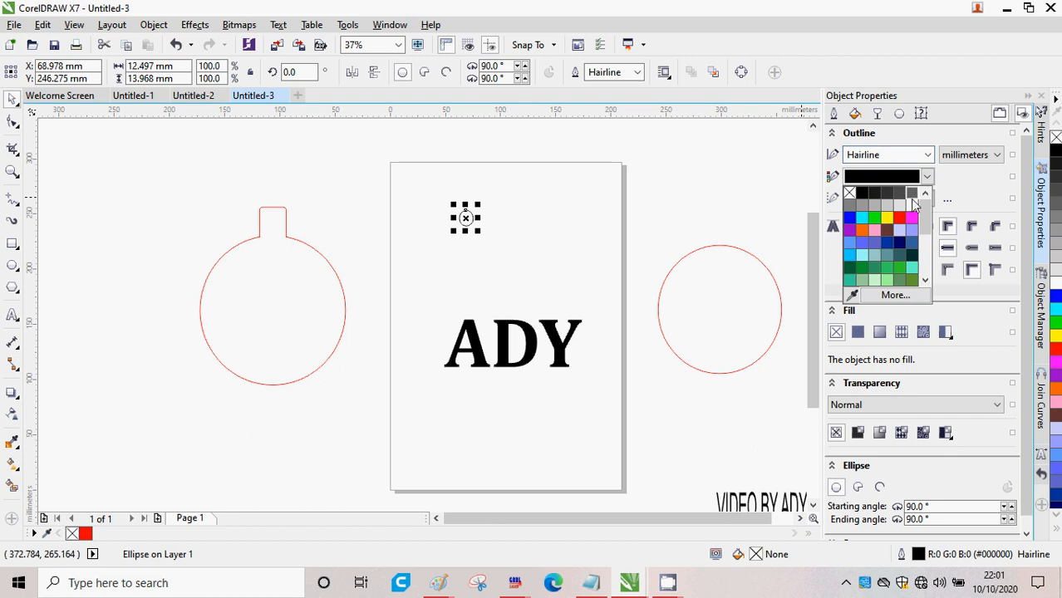
pyautogui.click(899, 218)
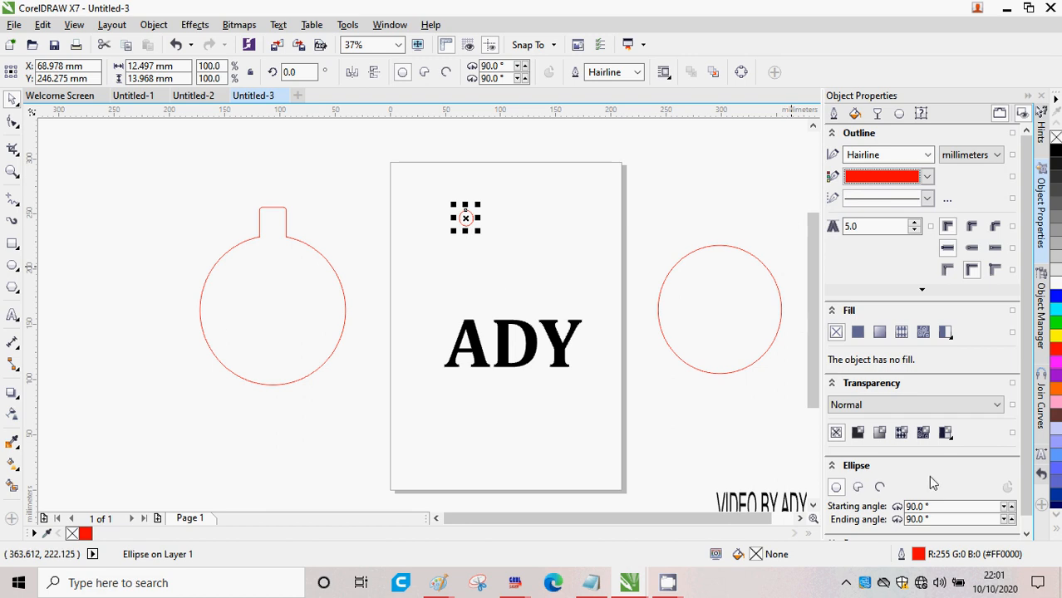
pyautogui.moveTo(465, 218); pyautogui.dragTo(273, 225)
pyautogui.click(396, 237)
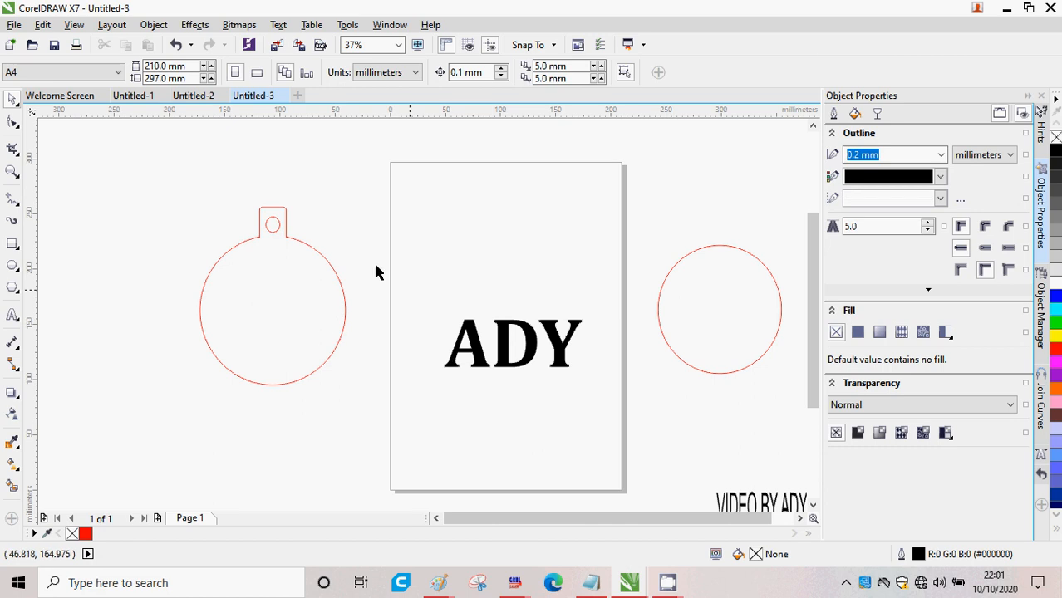
# - Move the name text onto the ornament, scale it down to about 102 mm wide and centre it within the circle
pyautogui.click(511, 351)
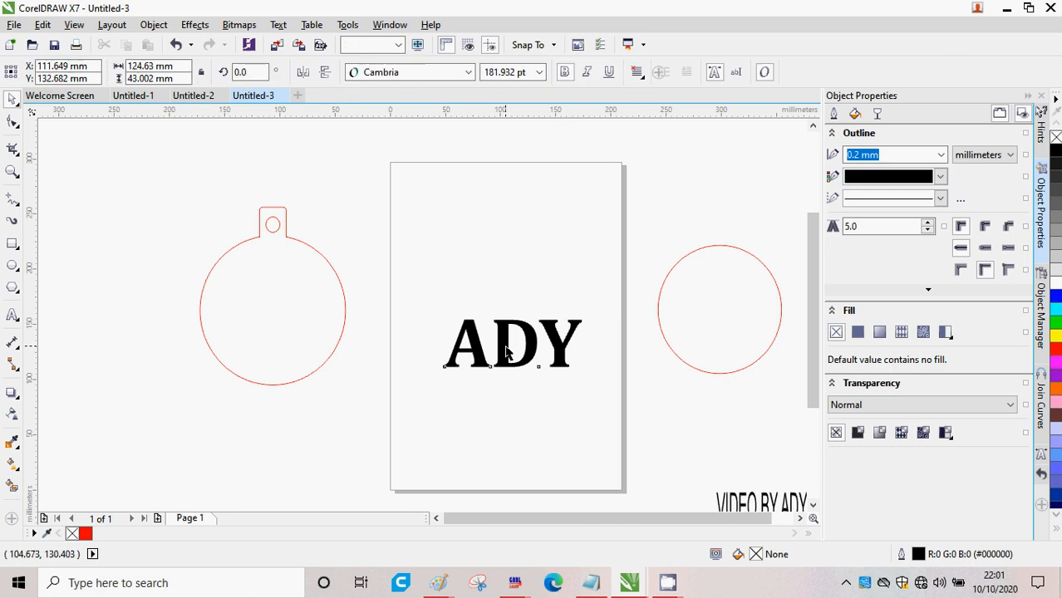
pyautogui.moveTo(507, 351); pyautogui.dragTo(263, 311)
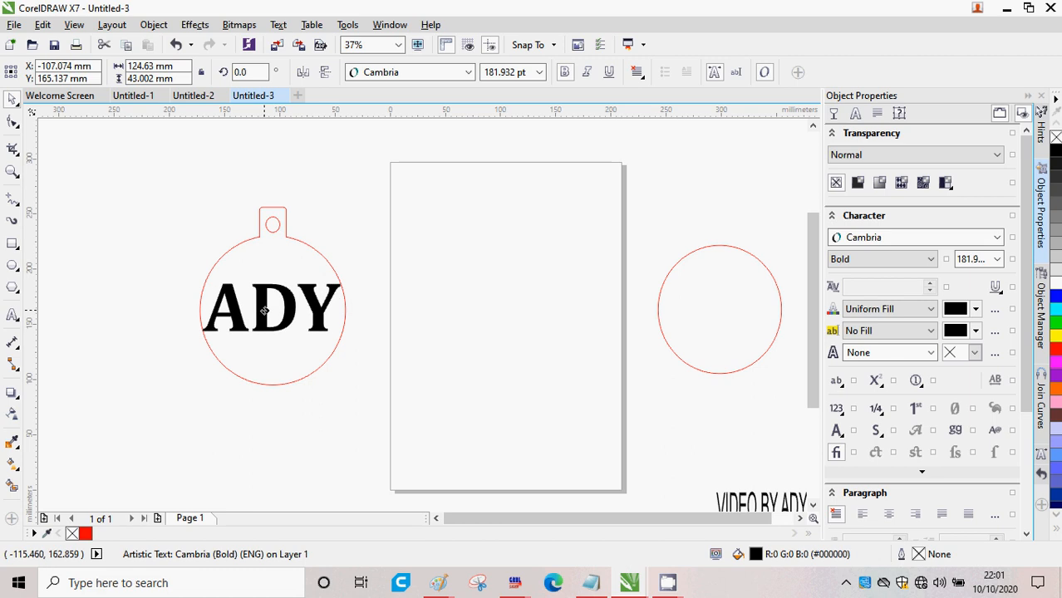
pyautogui.moveTo(348, 331); pyautogui.dragTo(304, 318)
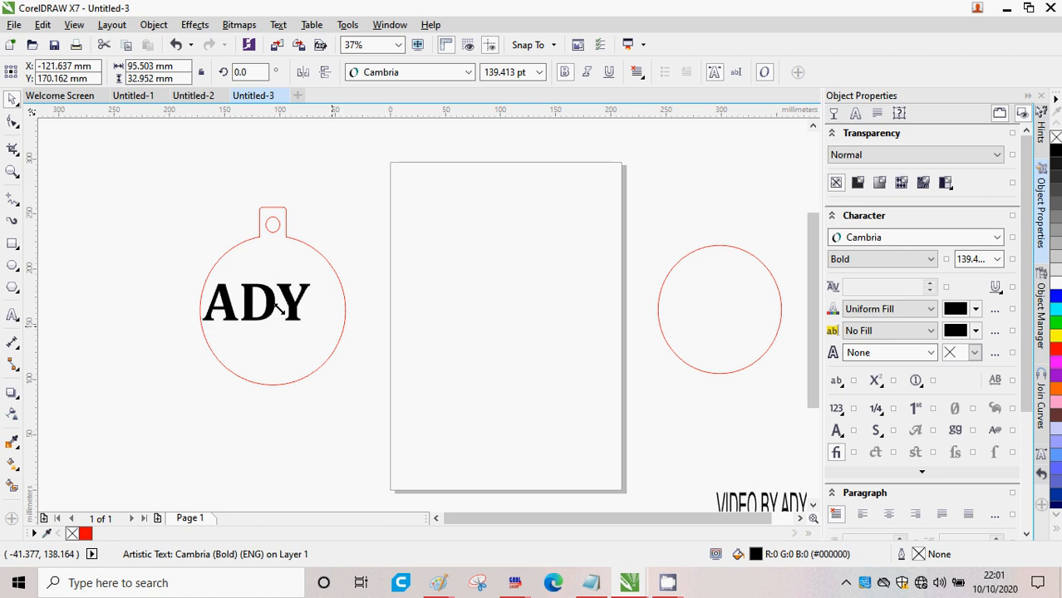
pyautogui.hotkey('ctrl', 'z')
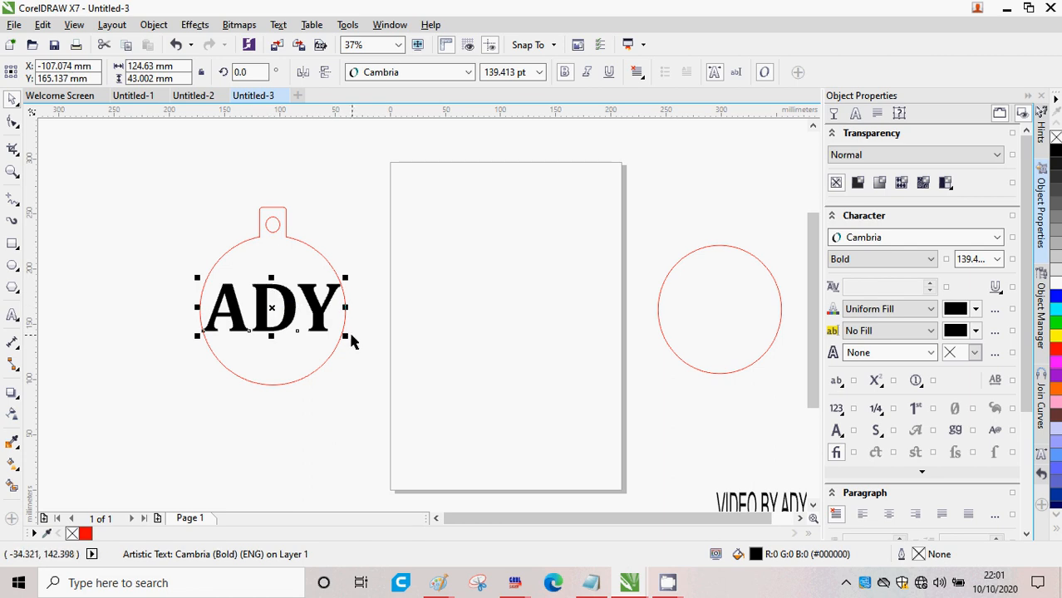
pyautogui.moveTo(342, 331); pyautogui.dragTo(327, 324)
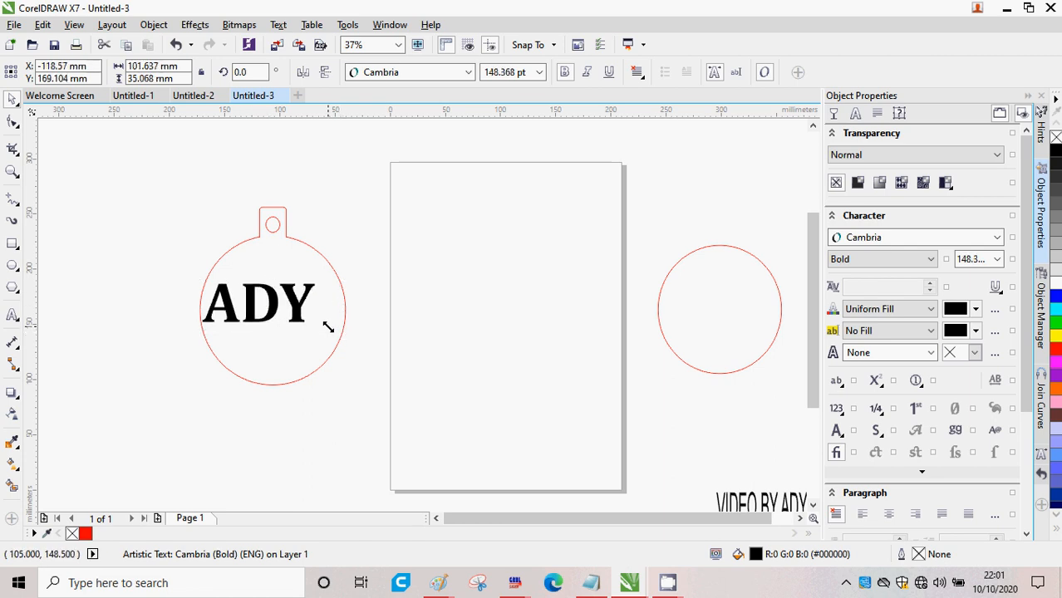
pyautogui.moveTo(256, 303); pyautogui.dragTo(272, 312)
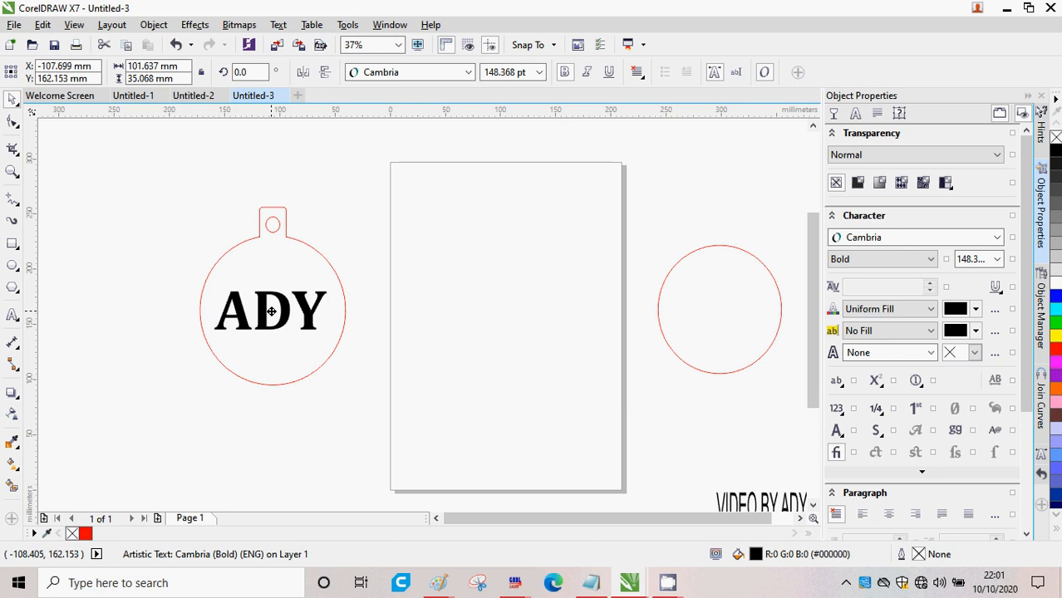
pyautogui.click(451, 314)
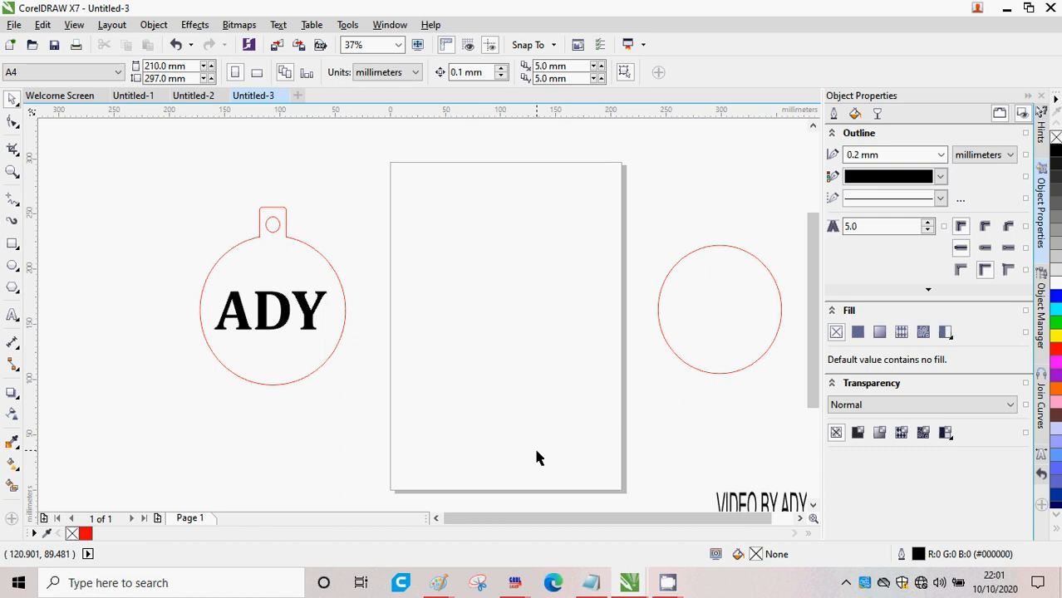
# - Move the name text off the ornament onto the page and set the kerning of all its letters to -45%
pyautogui.click(299, 309)
pyautogui.moveTo(298, 309); pyautogui.dragTo(488, 272)
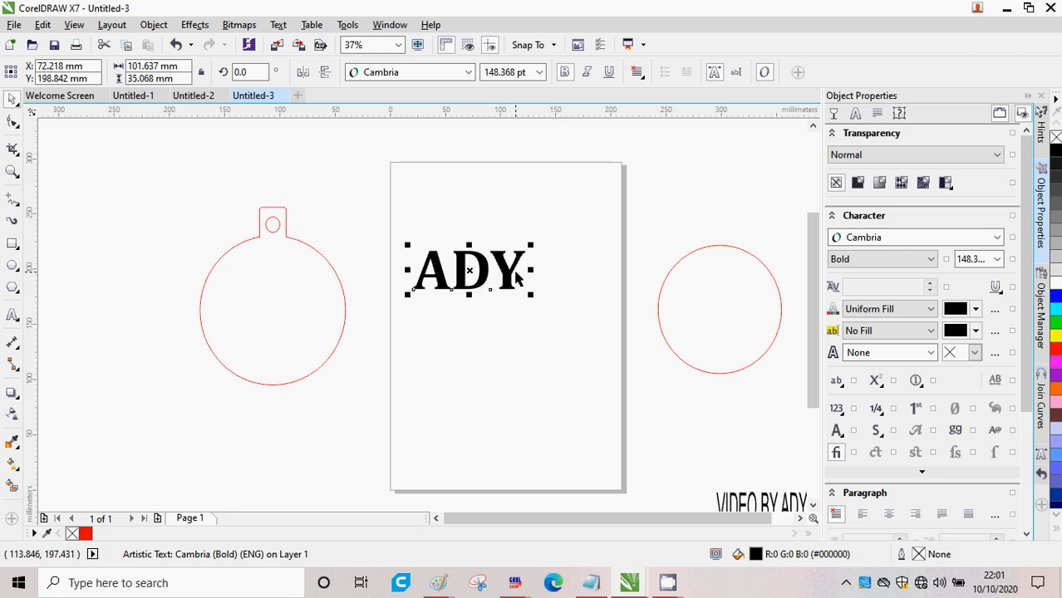
pyautogui.click(13, 314)
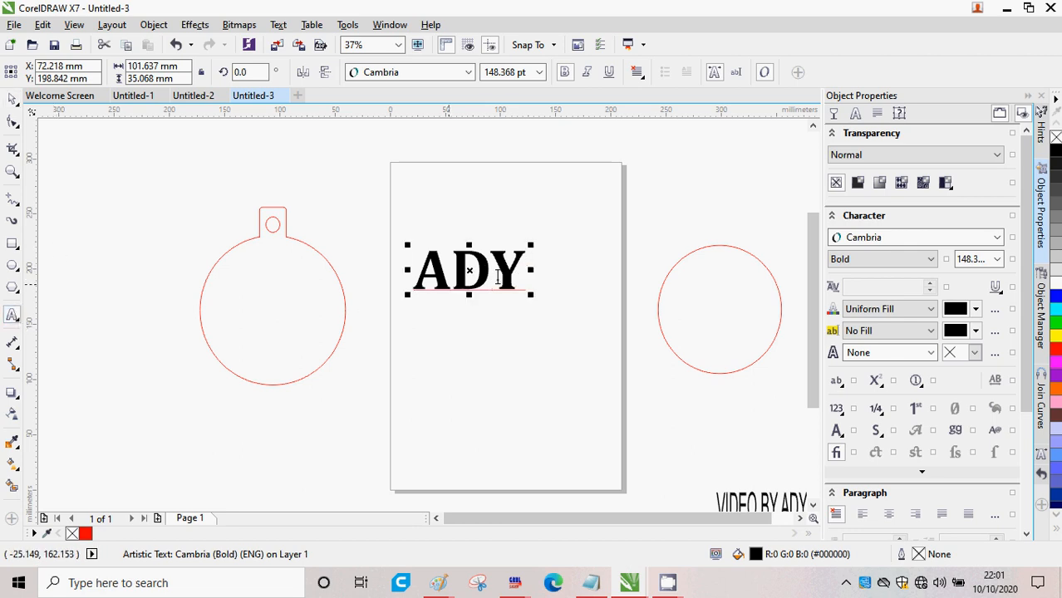
pyautogui.moveTo(523, 270); pyautogui.dragTo(420, 283)
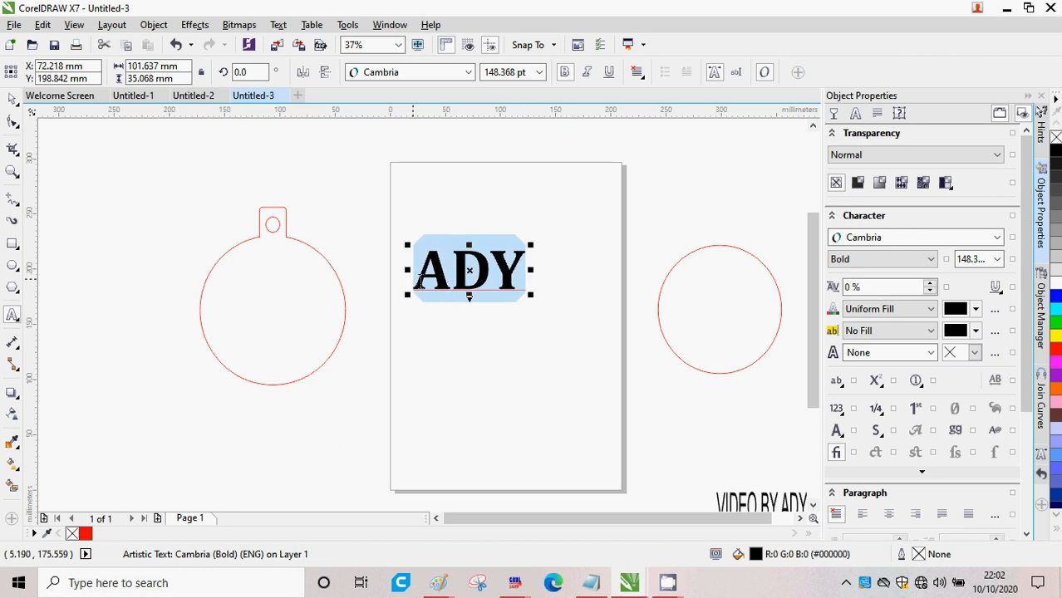
pyautogui.click(930, 290)
pyautogui.click(930, 290)
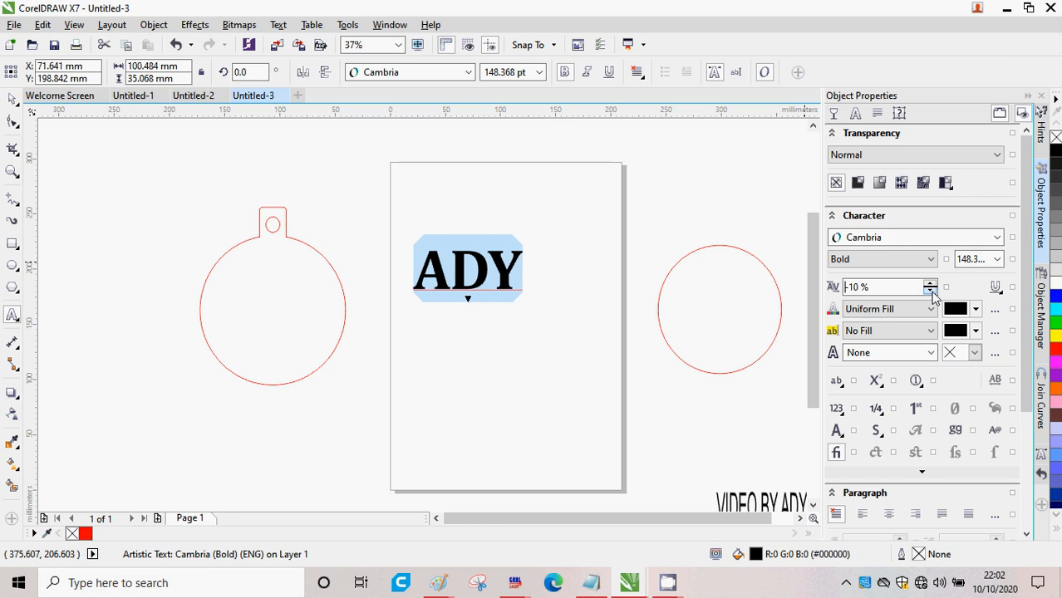
pyautogui.click(931, 291)
pyautogui.scroll(2, 495, 287)
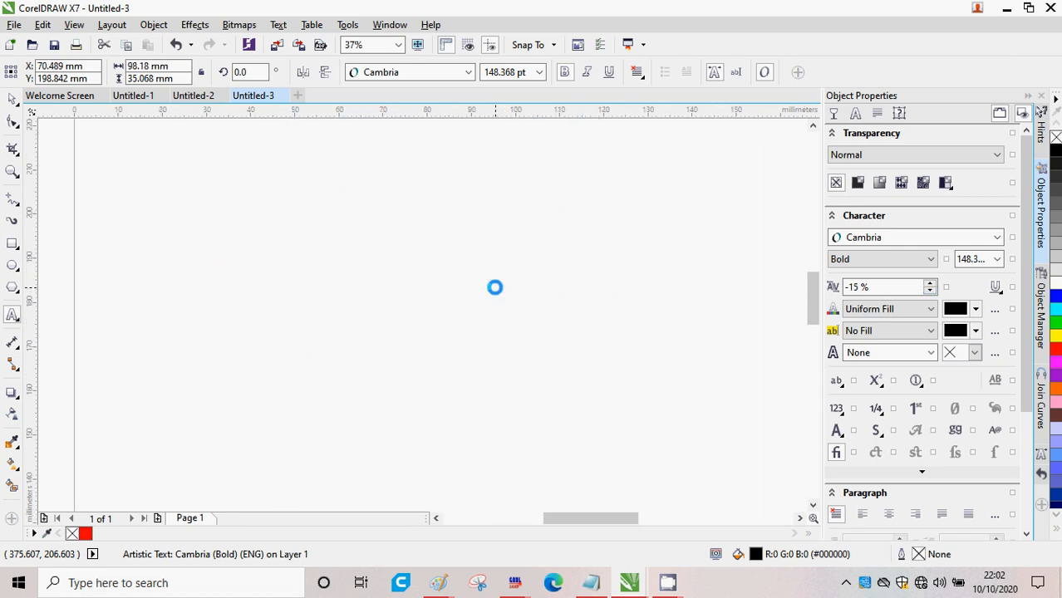
pyautogui.click(931, 291)
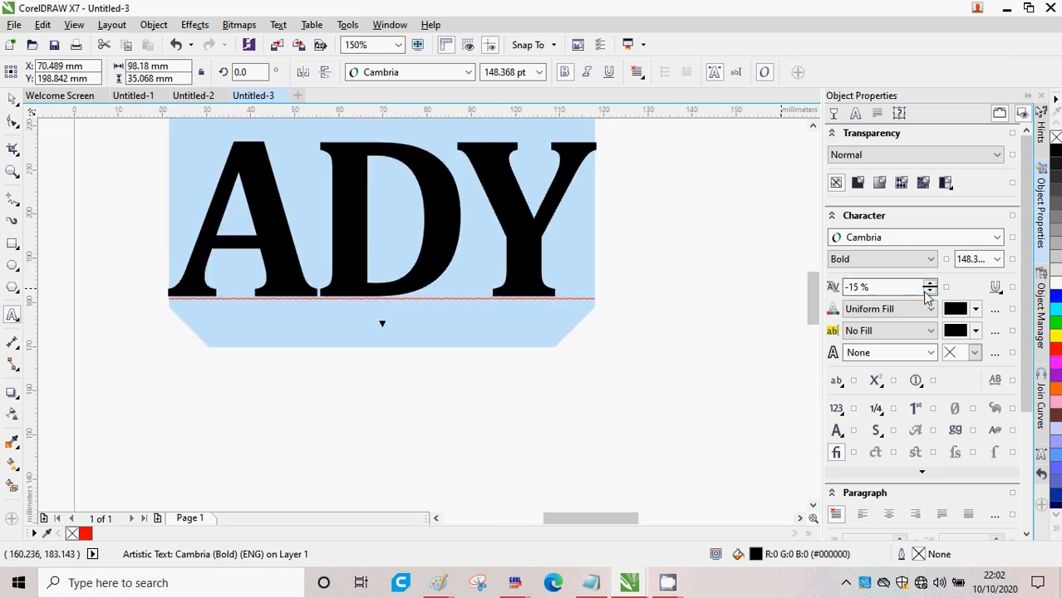
pyautogui.click(931, 290)
pyautogui.click(930, 291)
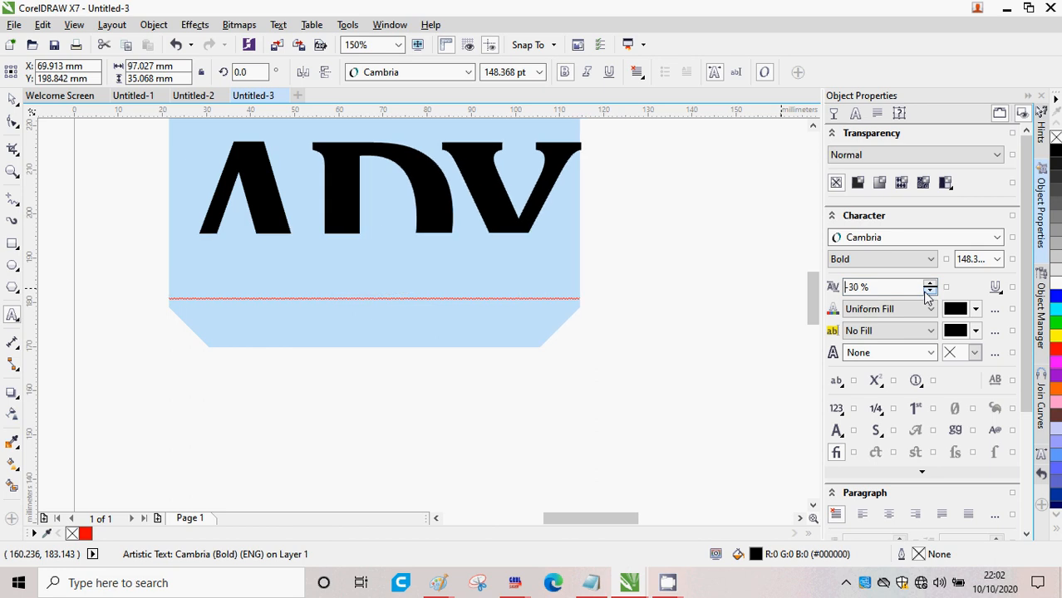
pyautogui.click(931, 291)
pyautogui.click(931, 291)
pyautogui.click(929, 291)
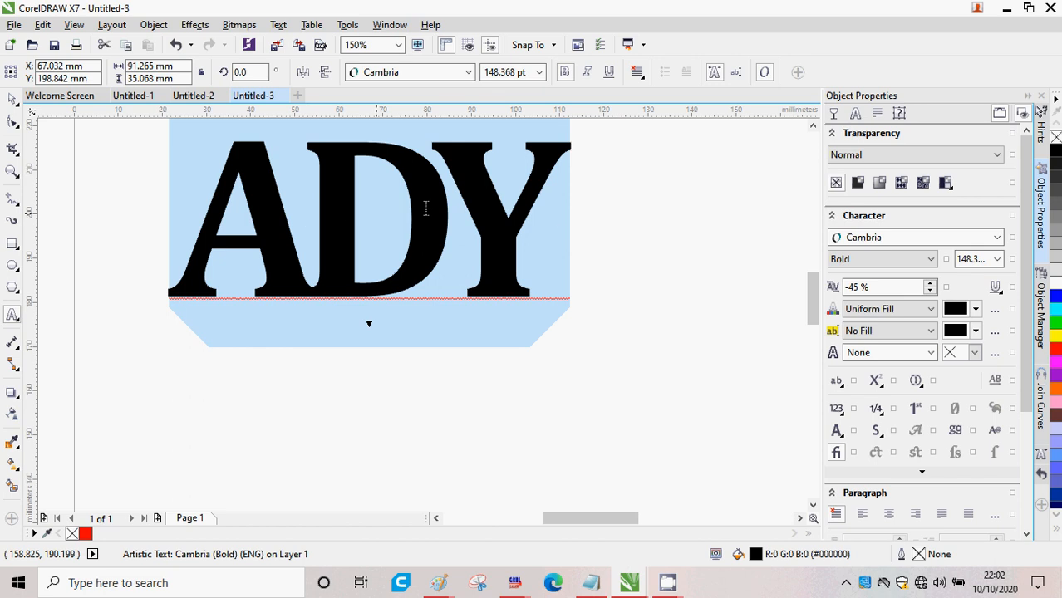
pyautogui.press('Right')
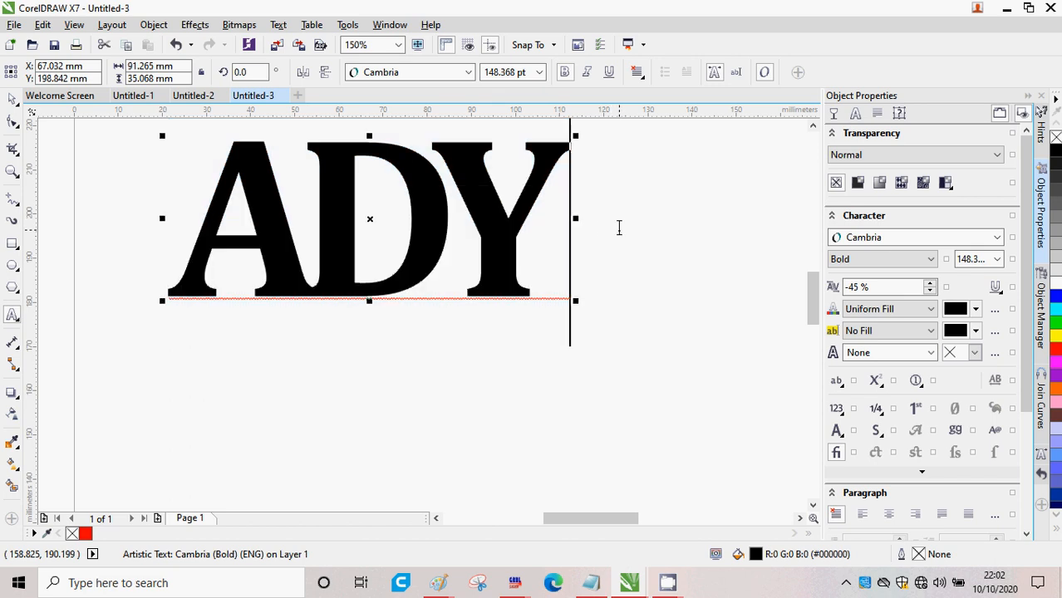
# - Set the kerning of the last two letters of the name text to -80%
pyautogui.moveTo(318, 228); pyautogui.dragTo(701, 260)
pyautogui.click(931, 292)
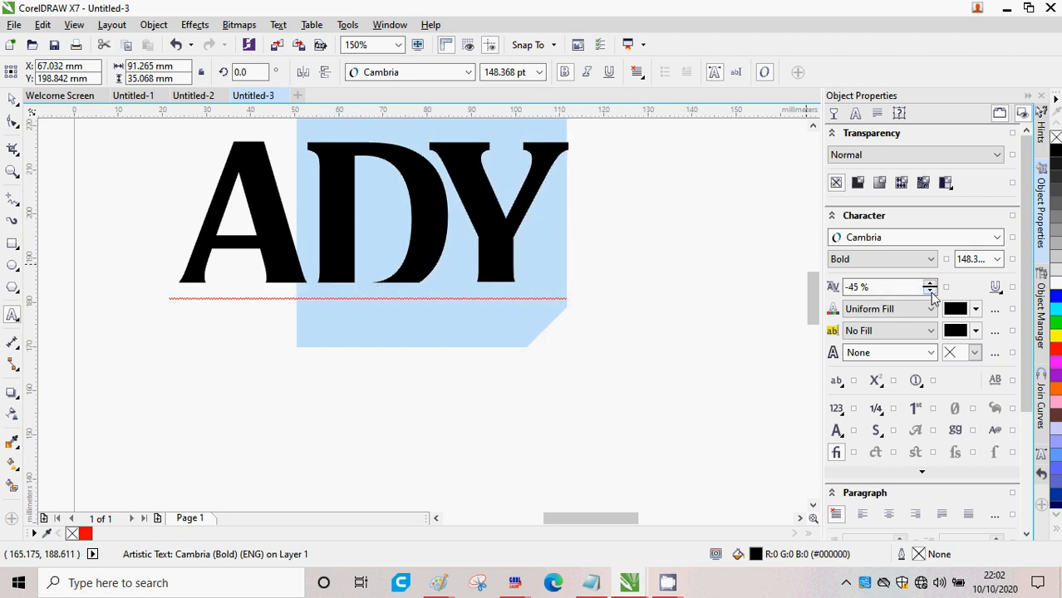
pyautogui.click(931, 292)
pyautogui.click(931, 291)
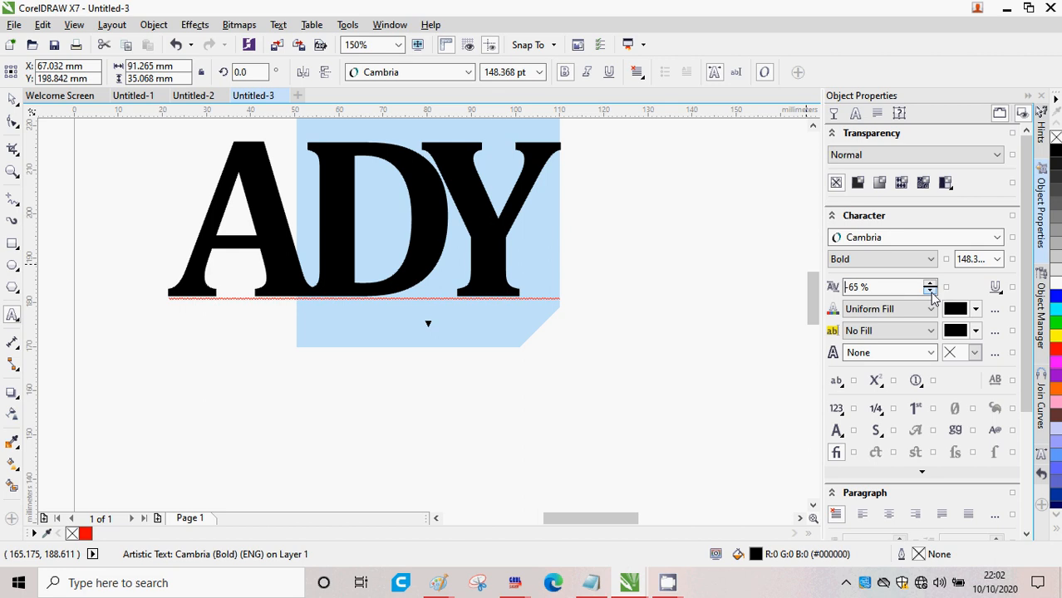
pyautogui.click(931, 291)
pyautogui.click(931, 292)
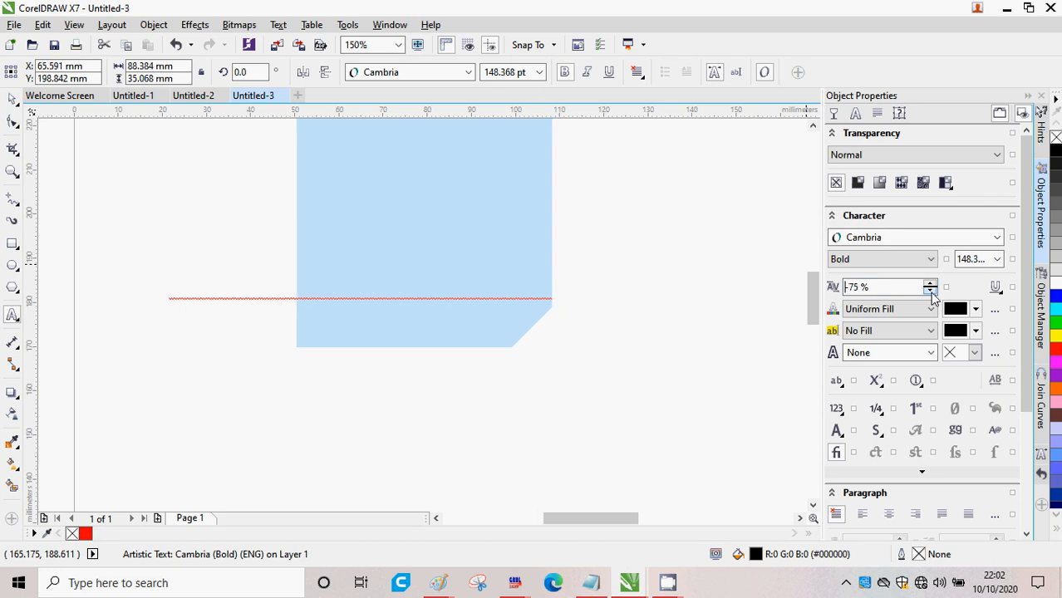
pyautogui.click(930, 291)
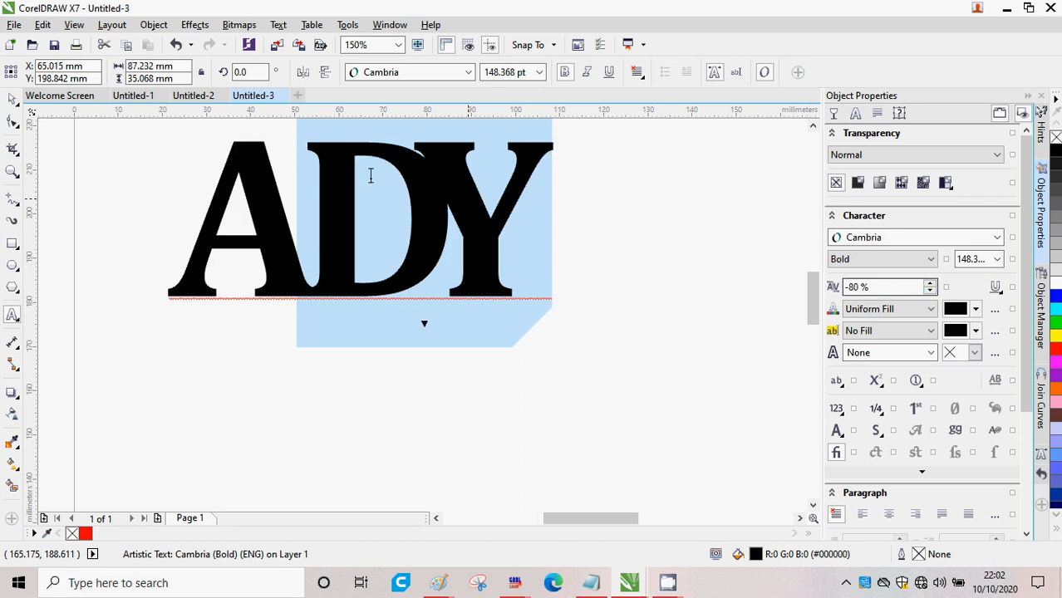
pyautogui.click(636, 237)
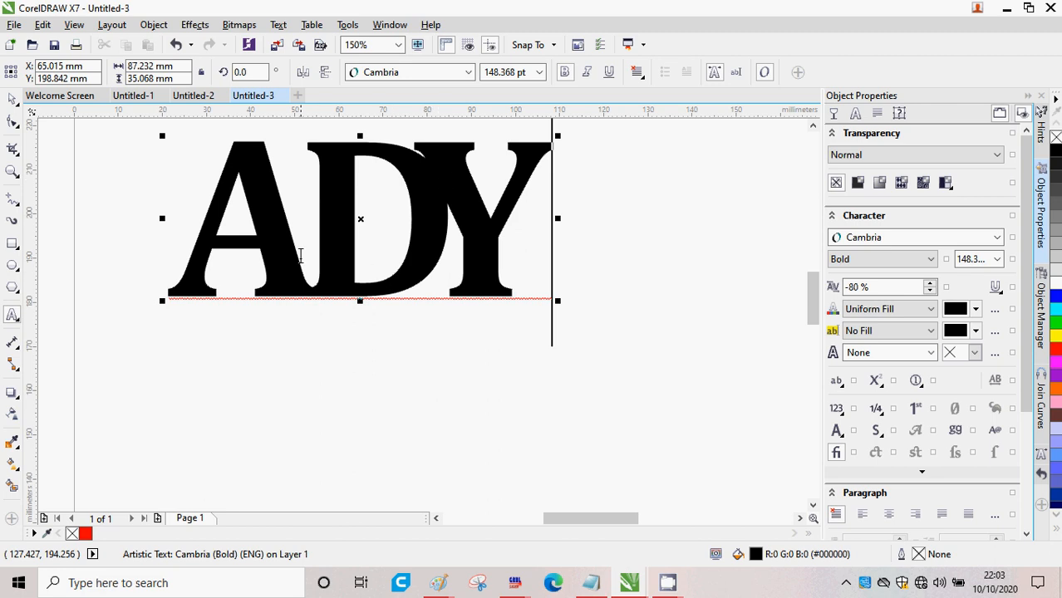
# - Tighten the kerning of the first two letters of the name text to -65%
pyautogui.click(404, 242)
pyautogui.moveTo(404, 242); pyautogui.dragTo(197, 246)
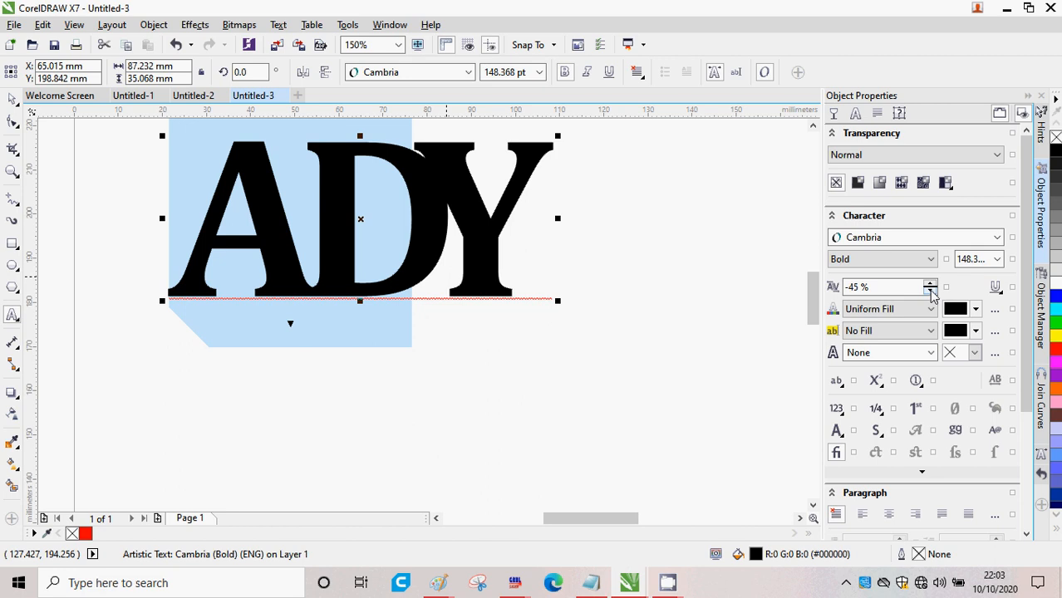
pyautogui.click(929, 291)
pyautogui.click(929, 291)
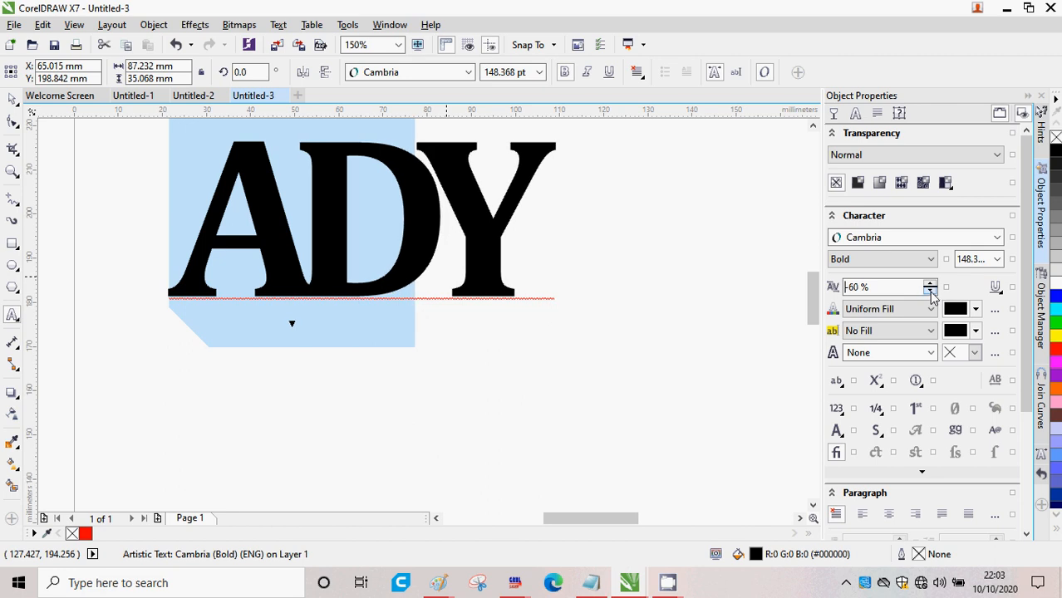
pyautogui.click(453, 180)
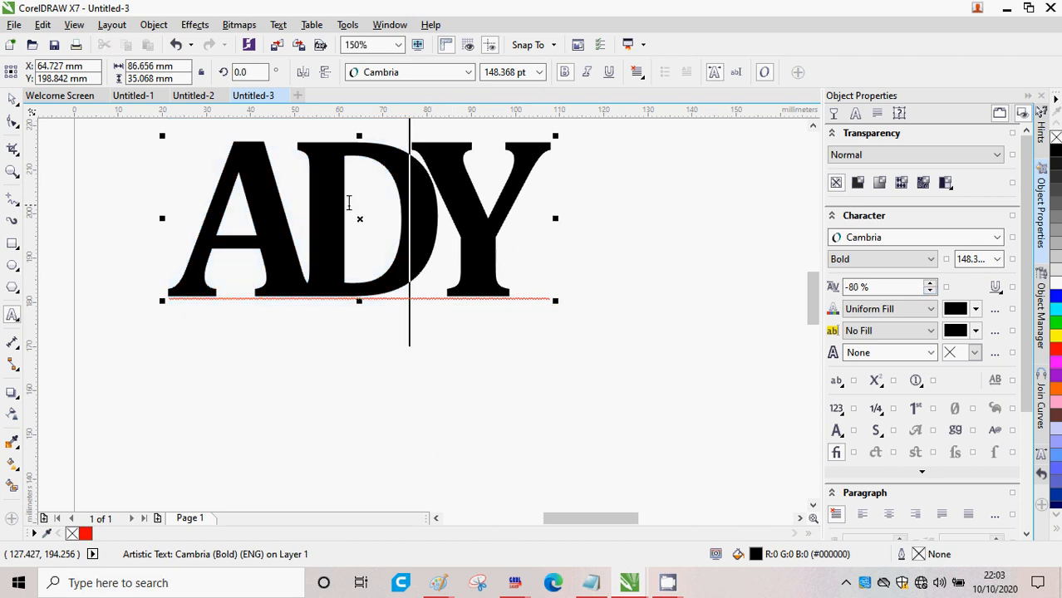
# - Set the kerning of the name's last two letters to -85% so they overlap more
pyautogui.moveTo(285, 208); pyautogui.dragTo(540, 197)
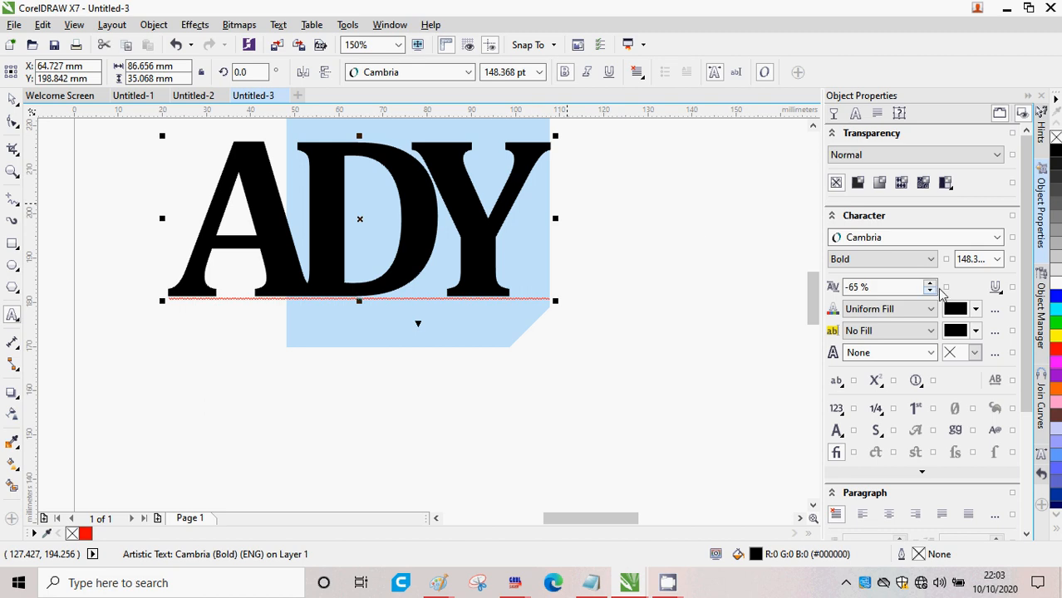
pyautogui.click(931, 291)
pyautogui.click(931, 291)
pyautogui.click(930, 291)
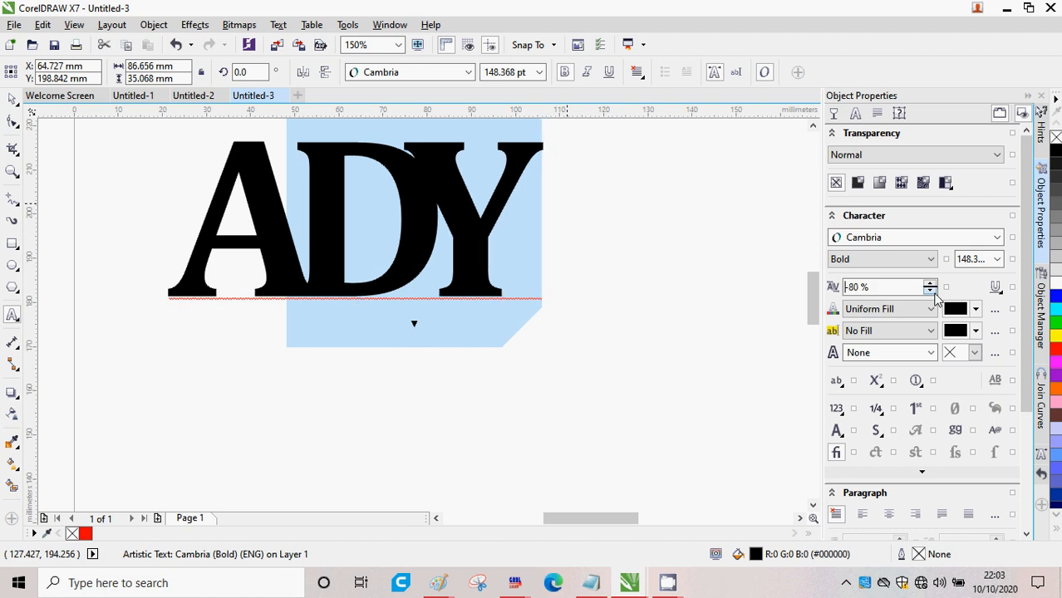
pyautogui.click(930, 291)
pyautogui.click(583, 207)
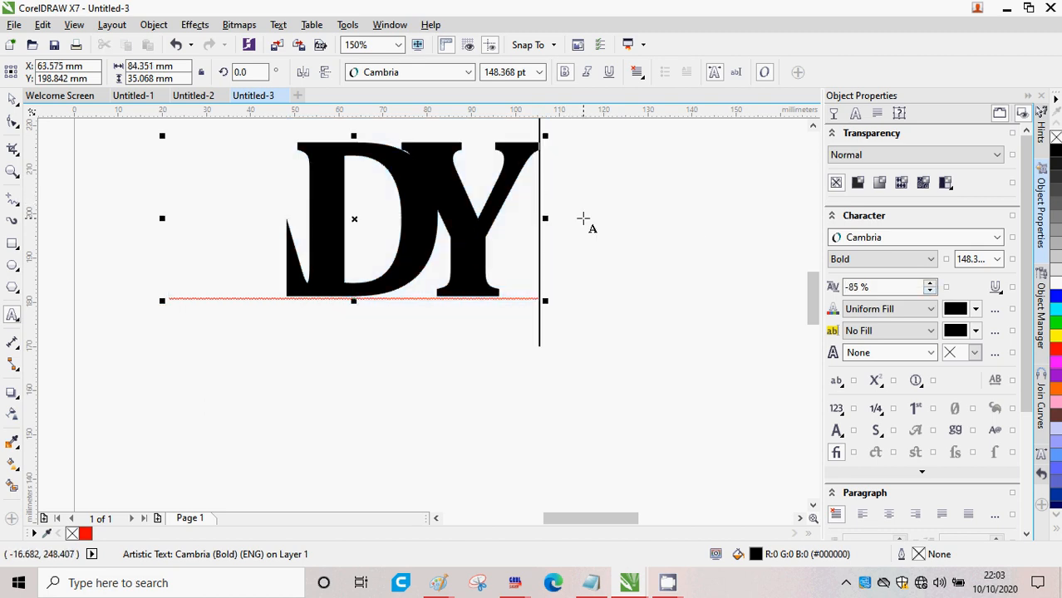
# - Move the name text further onto the page, centring it at about X 82 mm, Y 187 mm
pyautogui.click(384, 238)
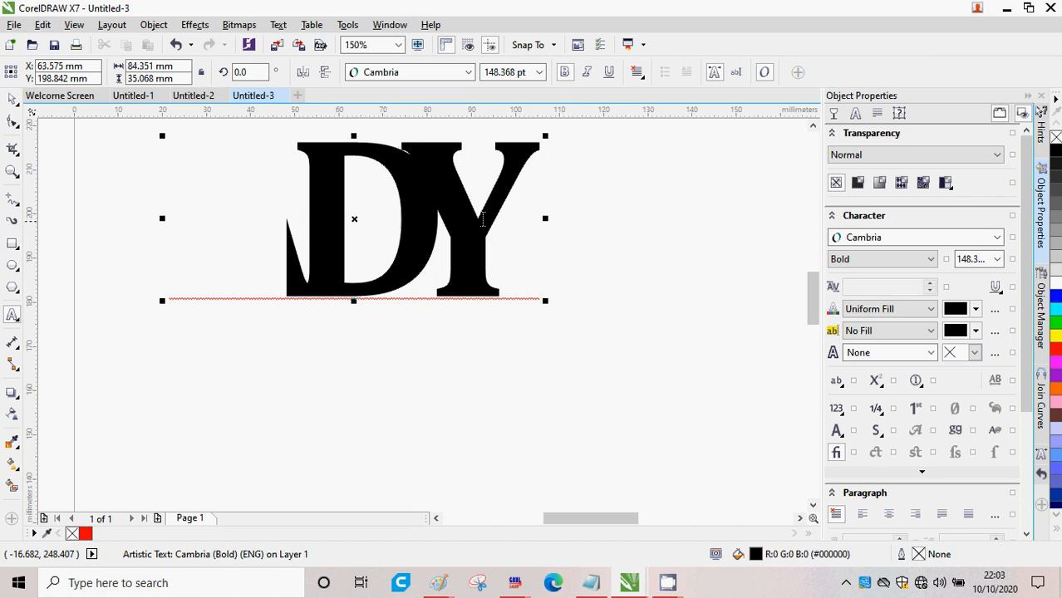
pyautogui.moveTo(511, 226); pyautogui.dragTo(168, 231)
pyautogui.click(654, 283)
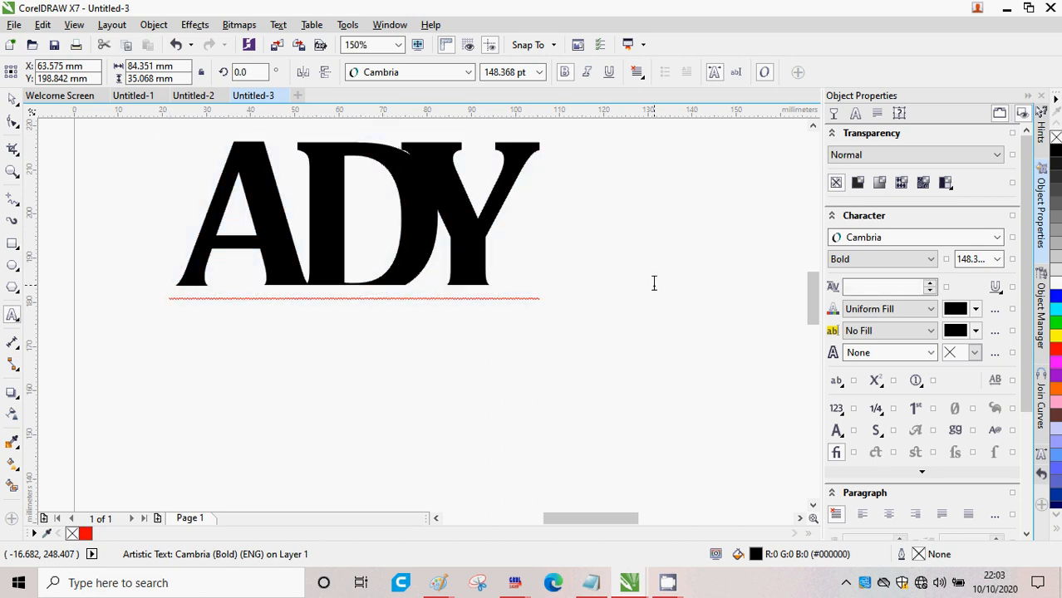
pyautogui.moveTo(351, 221); pyautogui.dragTo(431, 273)
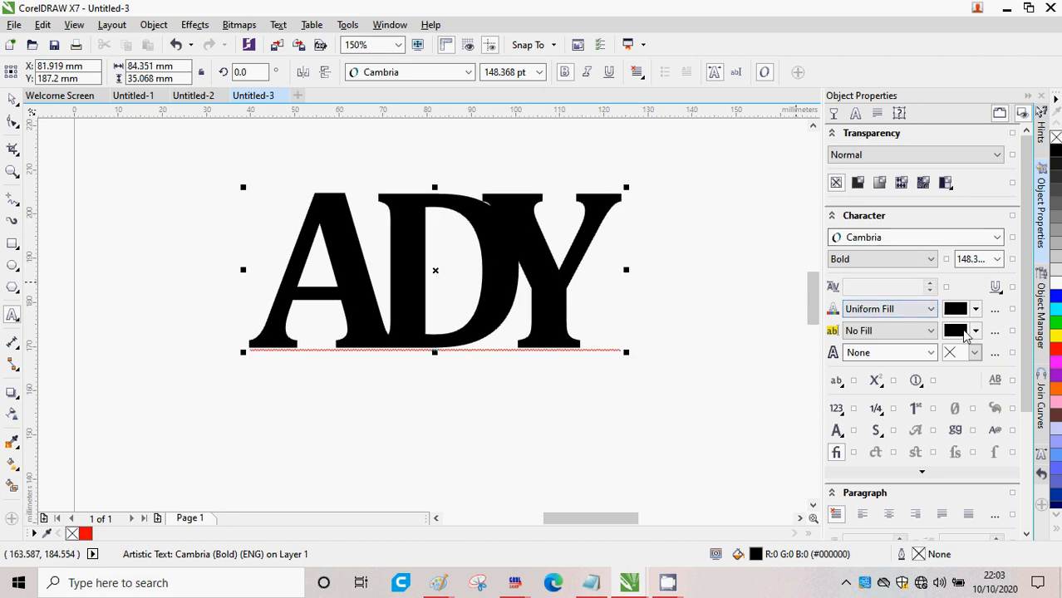
# - Give all letters of the name text a red hairline outline
pyautogui.click(974, 352)
pyautogui.click(999, 394)
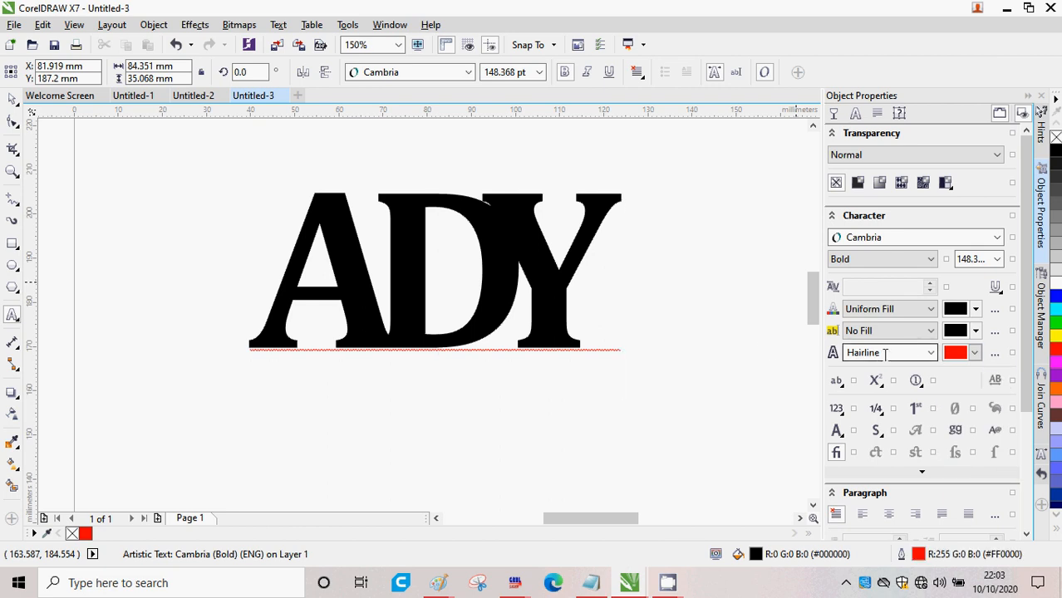
pyautogui.moveTo(490, 276); pyautogui.dragTo(266, 275)
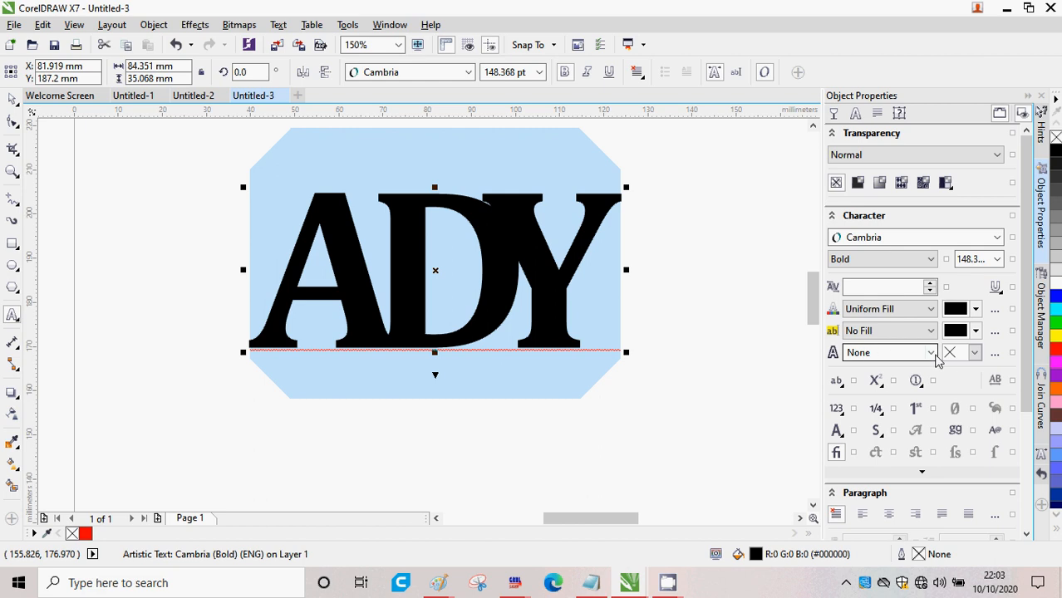
pyautogui.click(974, 353)
pyautogui.click(999, 393)
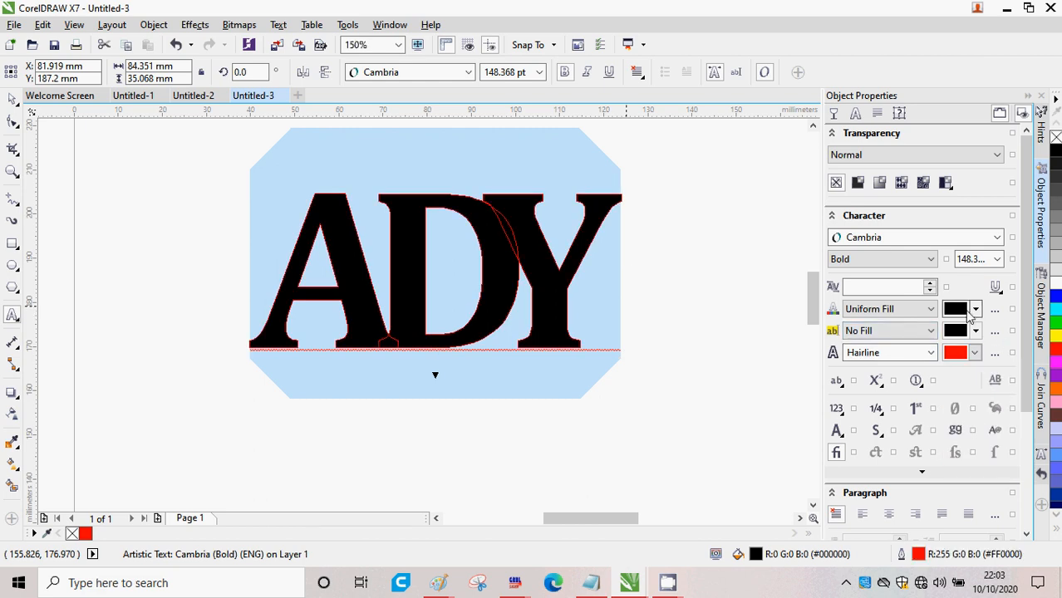
# - Change the fill of all letters in the name text to white (#FFFFFF)
pyautogui.click(975, 309)
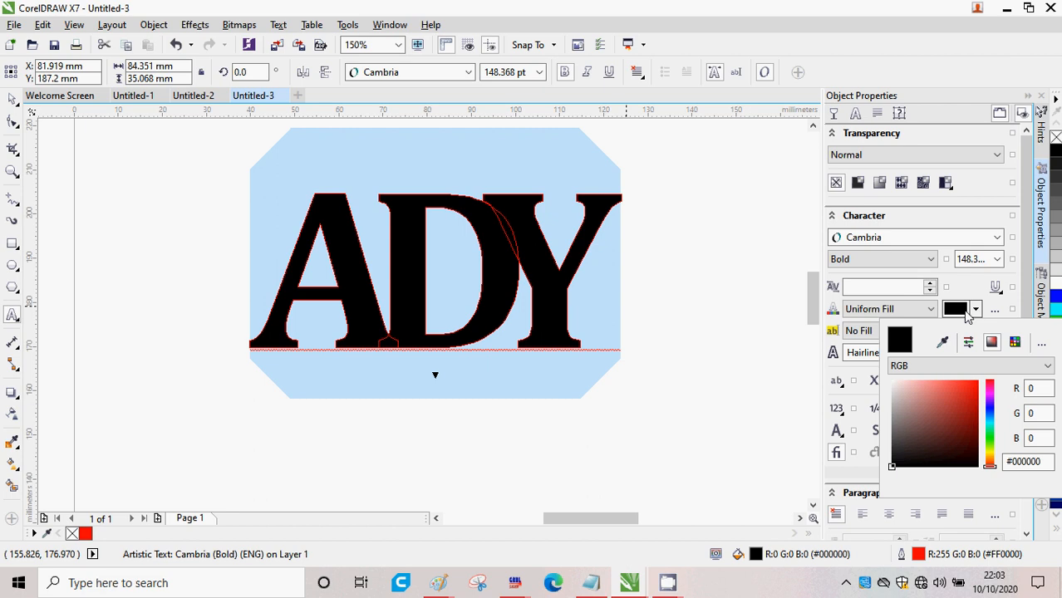
pyautogui.click(890, 381)
pyautogui.moveTo(890, 381); pyautogui.dragTo(892, 381)
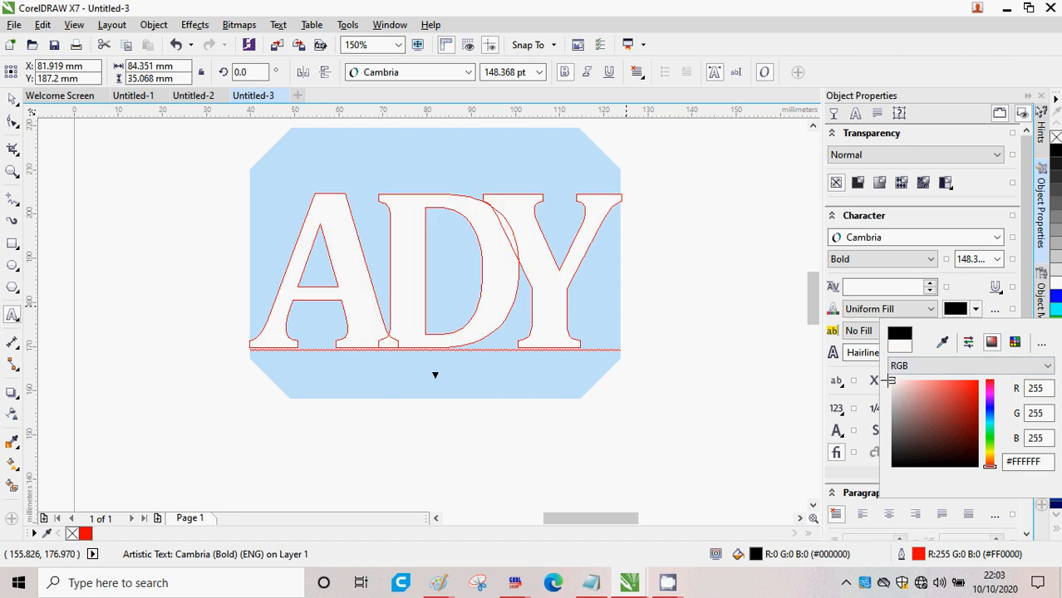
pyautogui.click(650, 264)
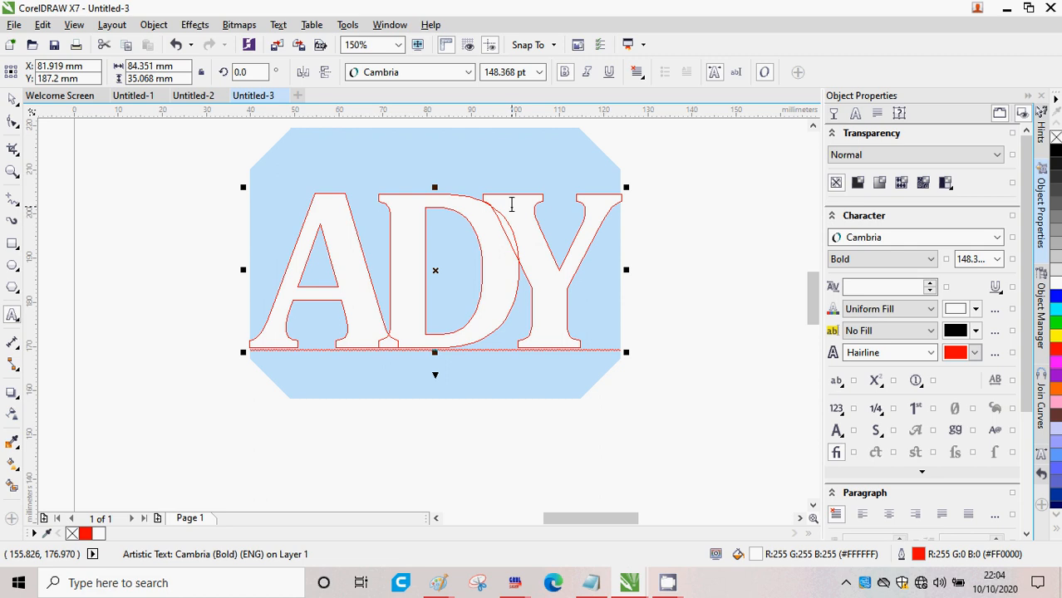
pyautogui.click(154, 25)
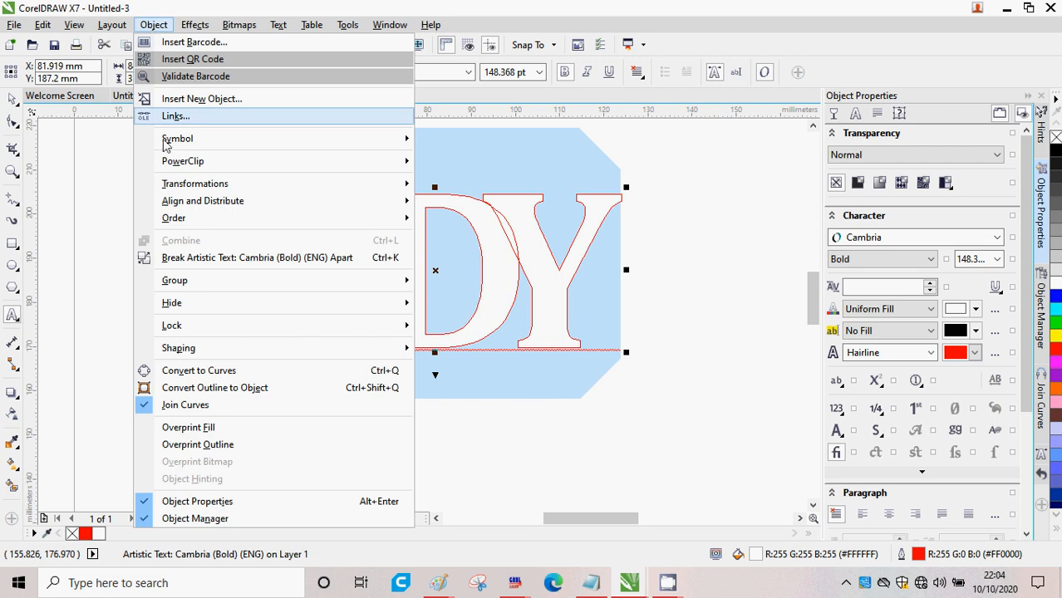
pyautogui.moveTo(209, 350)
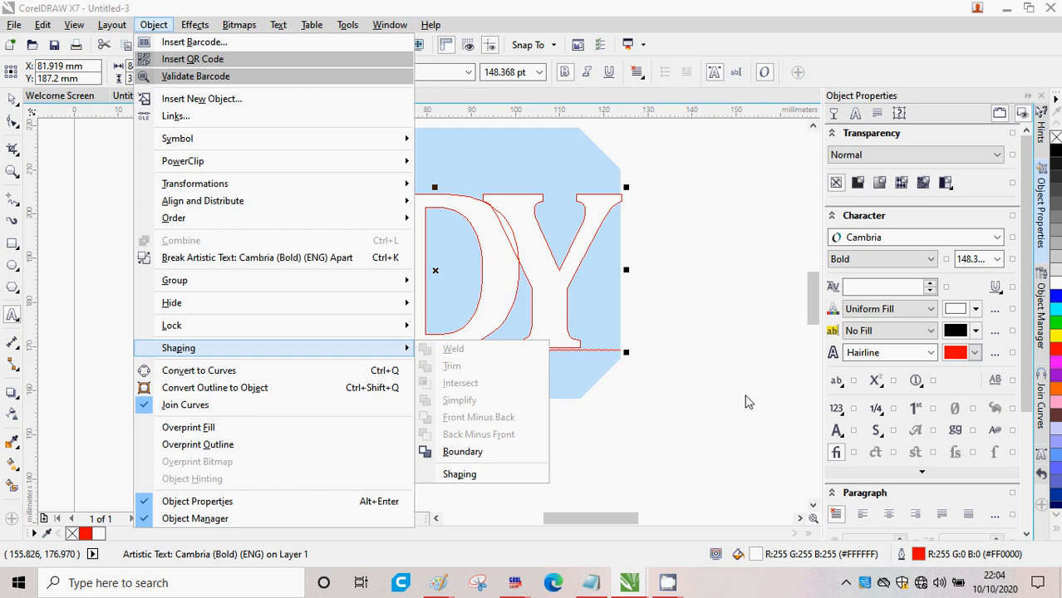
pyautogui.click(745, 401)
pyautogui.click(737, 392)
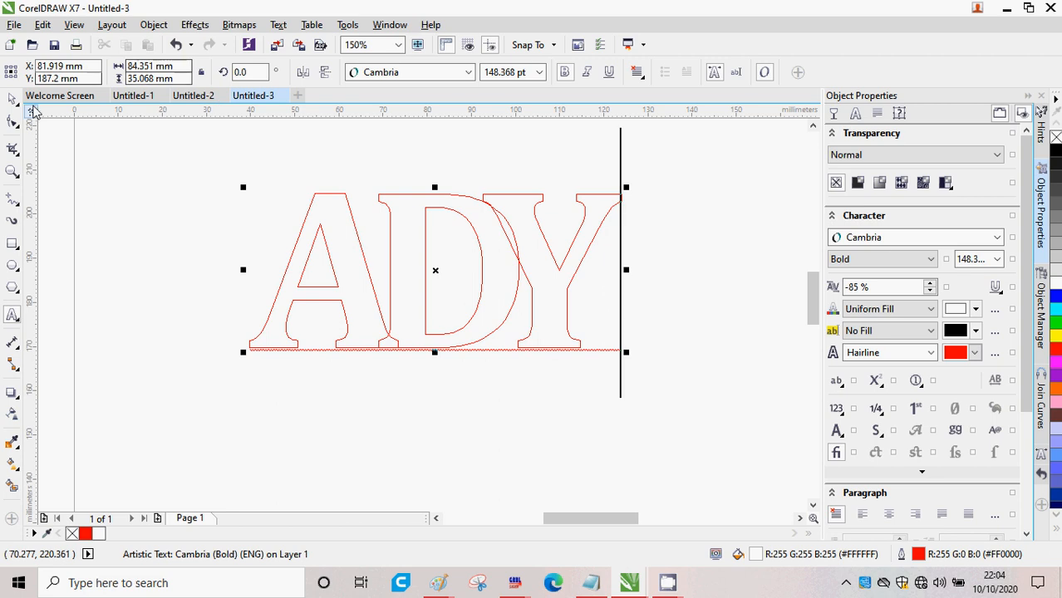
# - Select the whole name text as an object and weld its overlapping letters into one continuous outline
pyautogui.click(13, 102)
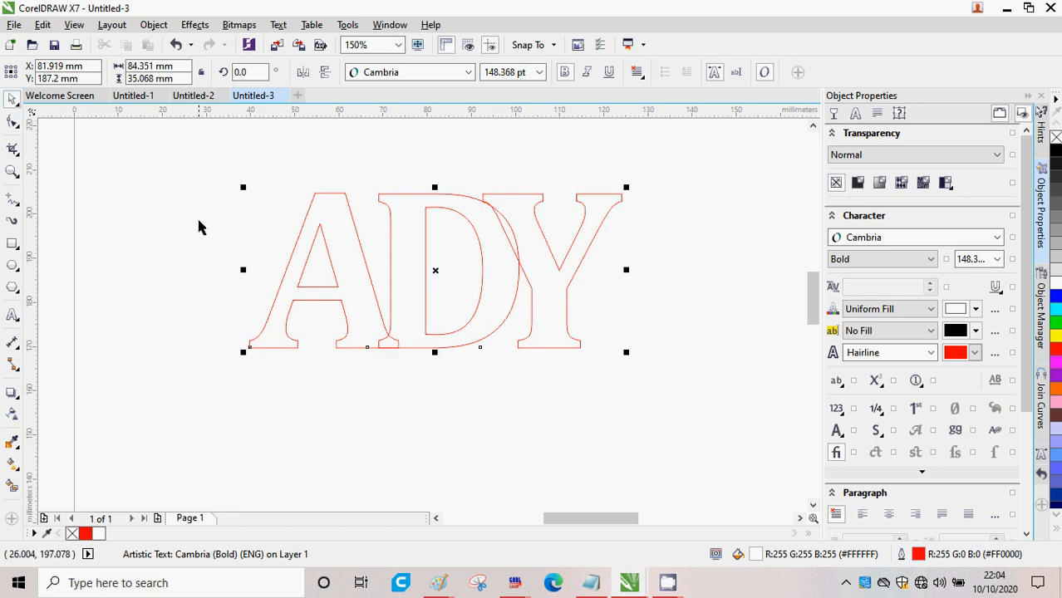
pyautogui.click(182, 166)
pyautogui.moveTo(156, 142); pyautogui.dragTo(729, 408)
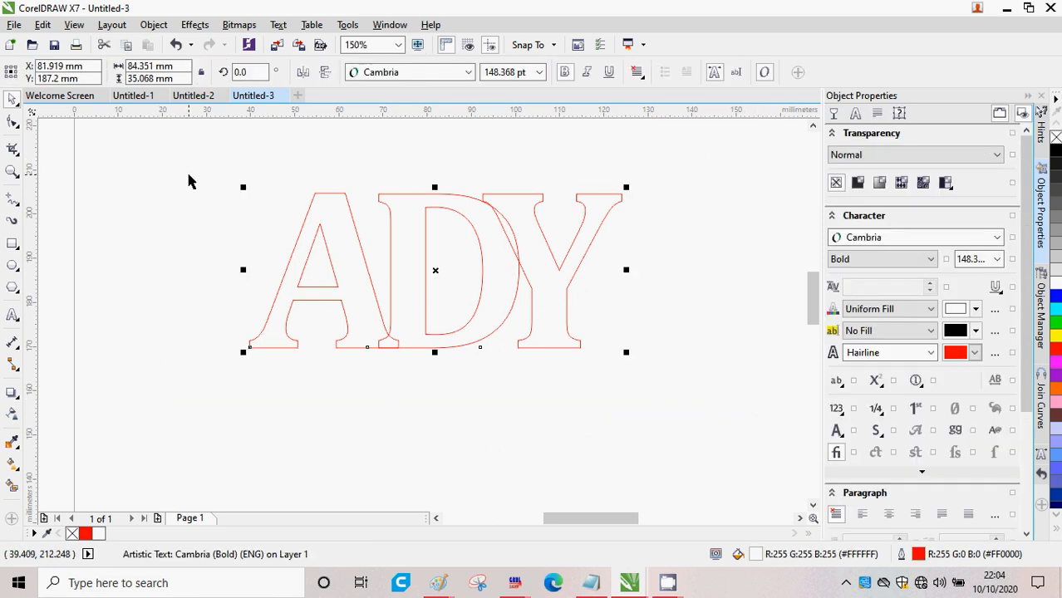
pyautogui.click(154, 25)
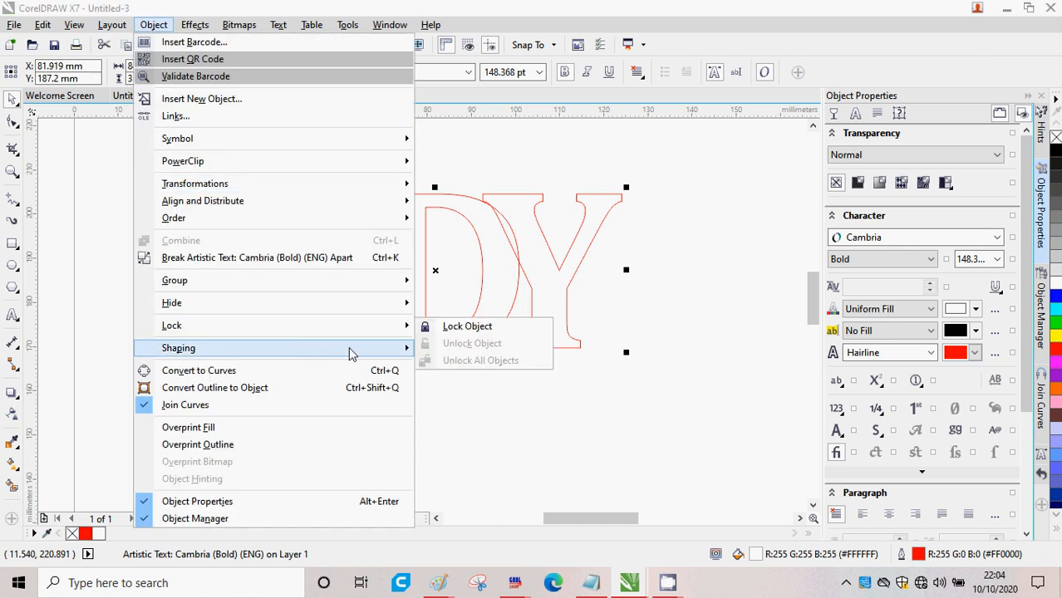
pyautogui.moveTo(408, 353)
pyautogui.click(449, 349)
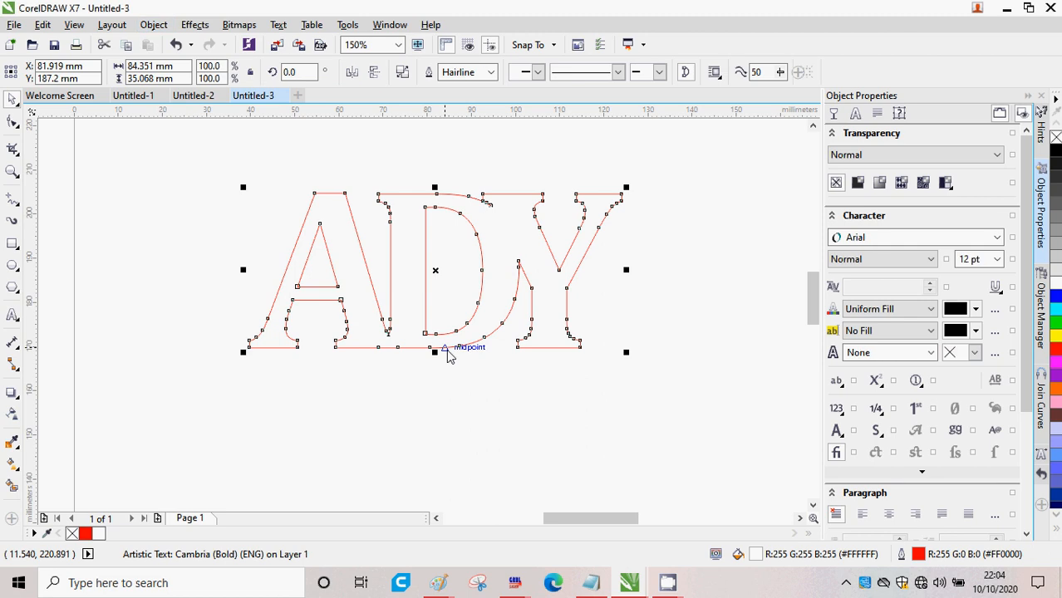
pyautogui.click(712, 277)
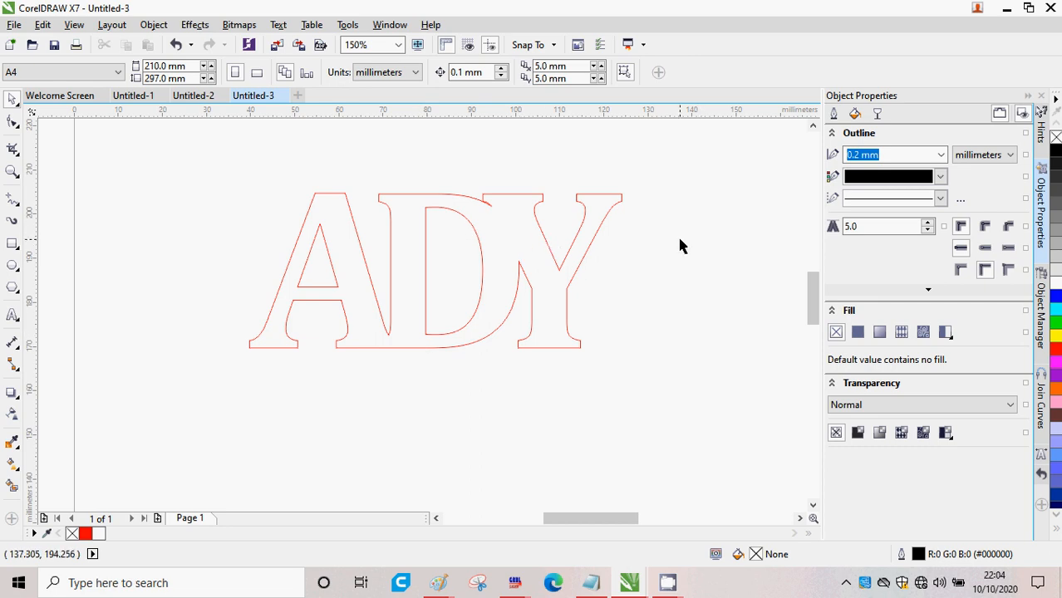
# - Move the spare red circle from beside the page onto the welded name, centred at about X 82 mm, Y 187 mm
pyautogui.scroll(-3, 677, 235)
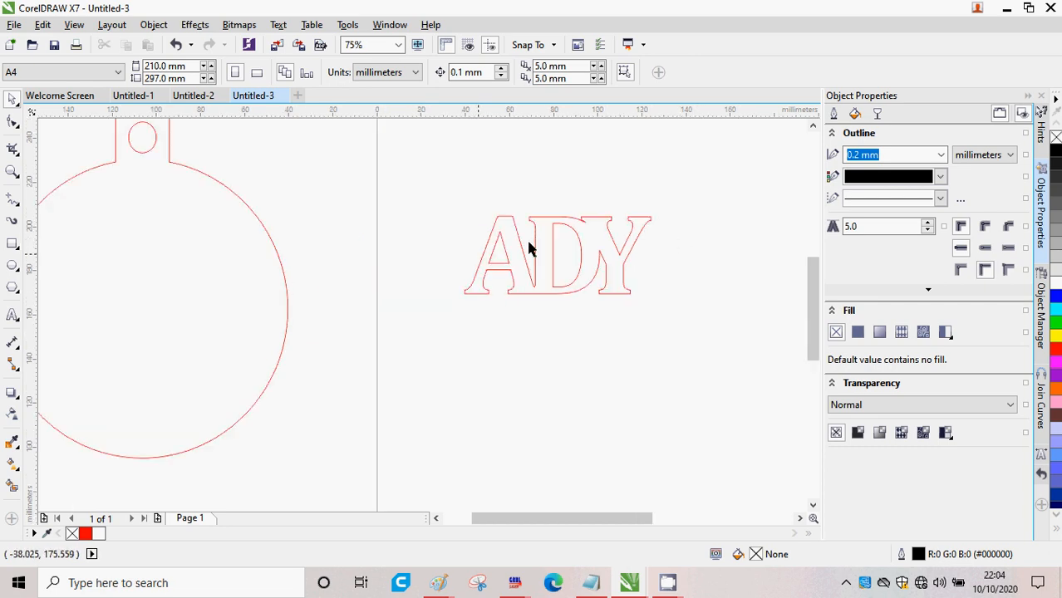
pyautogui.scroll(-1, 529, 243)
pyautogui.click(758, 271)
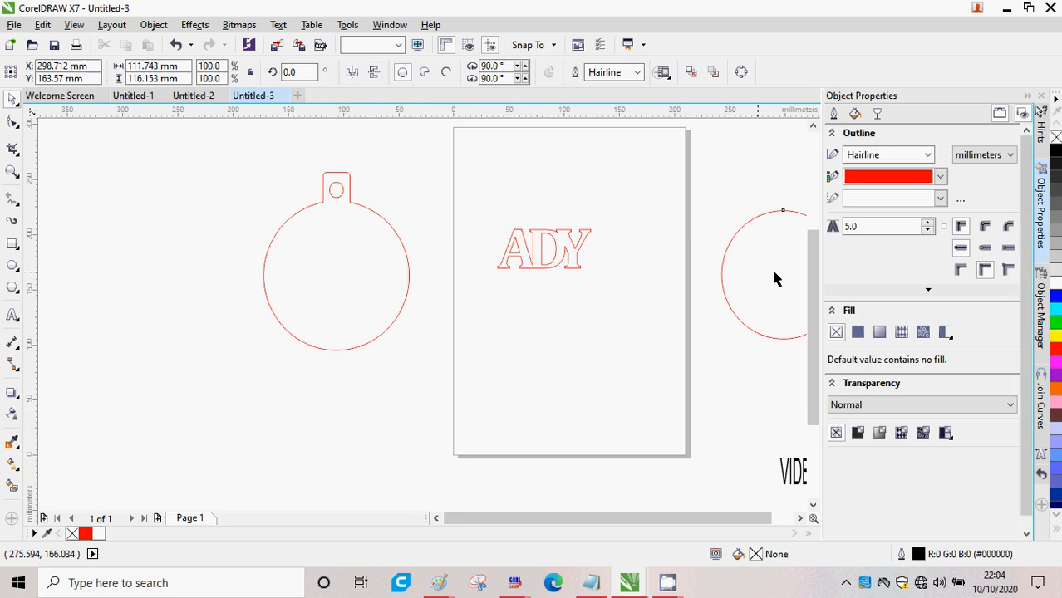
pyautogui.moveTo(784, 273); pyautogui.dragTo(560, 241)
pyautogui.scroll(1, 611, 248)
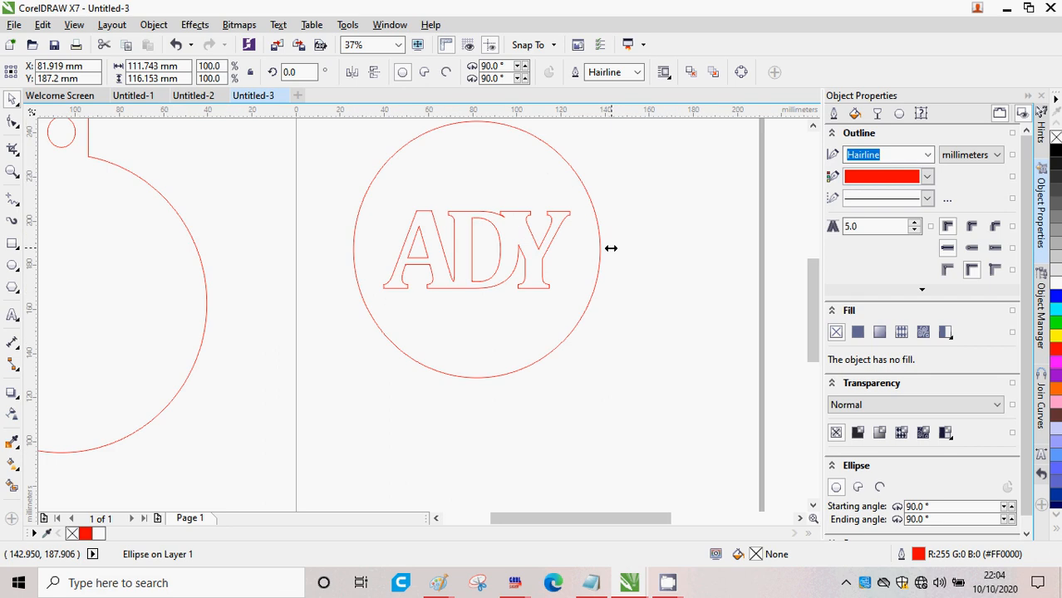
# - Scale the welded name to about 113 mm wide and centre it so both ends overlap the circle's edge
pyautogui.scroll(1, 570, 248)
pyautogui.click(370, 308)
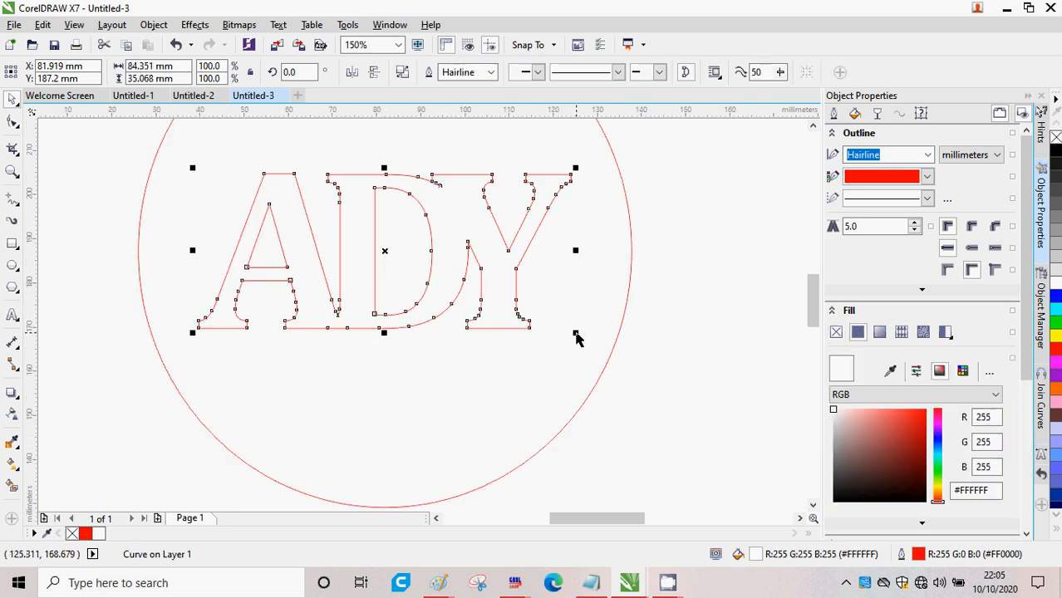
pyautogui.moveTo(577, 333); pyautogui.dragTo(700, 382)
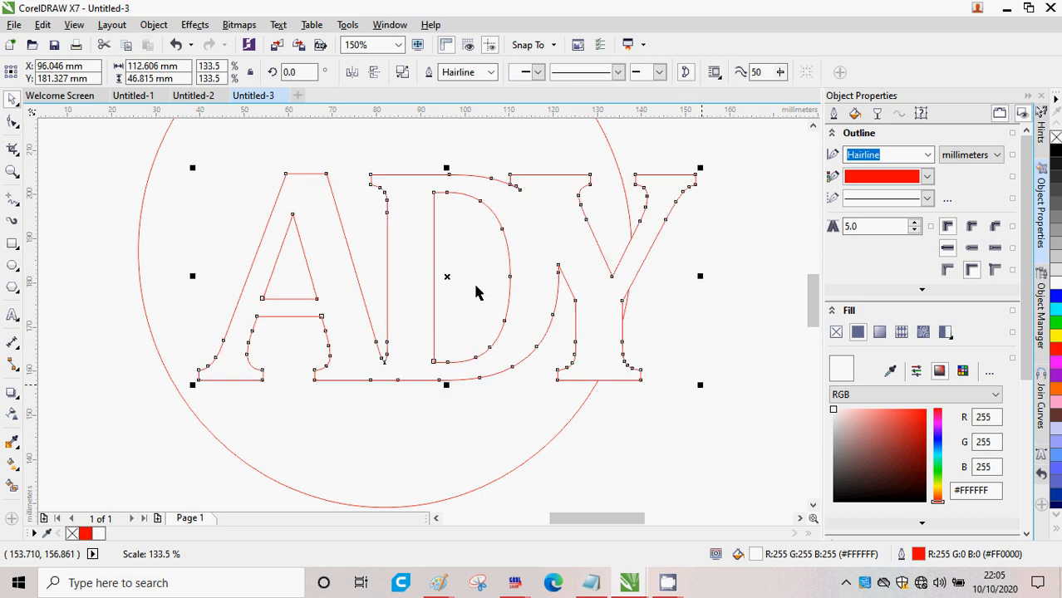
pyautogui.moveTo(445, 279); pyautogui.dragTo(386, 242)
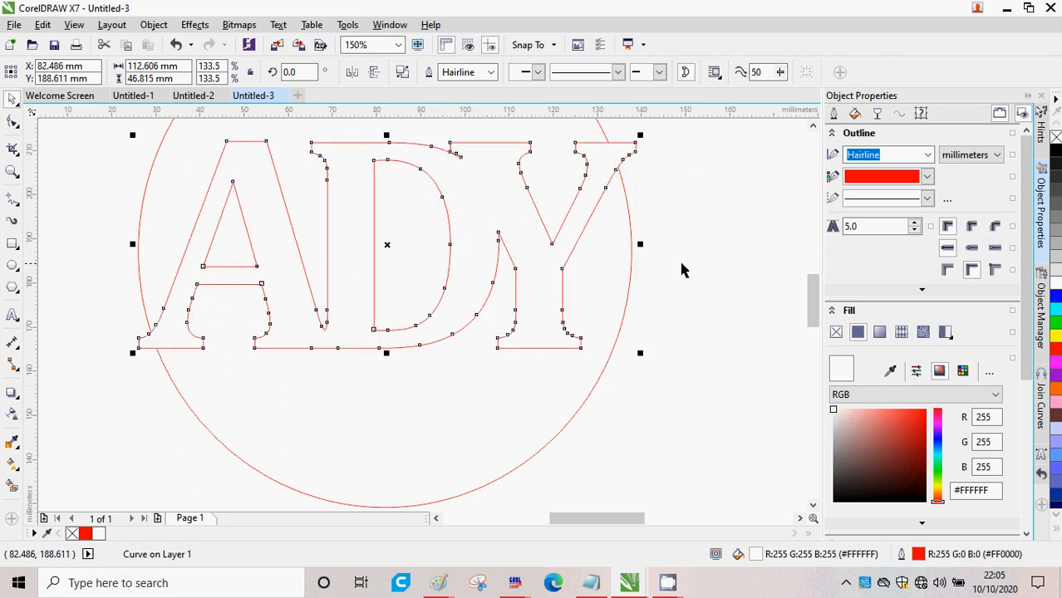
pyautogui.scroll(2, 707, 267)
pyautogui.scroll(-4, 704, 268)
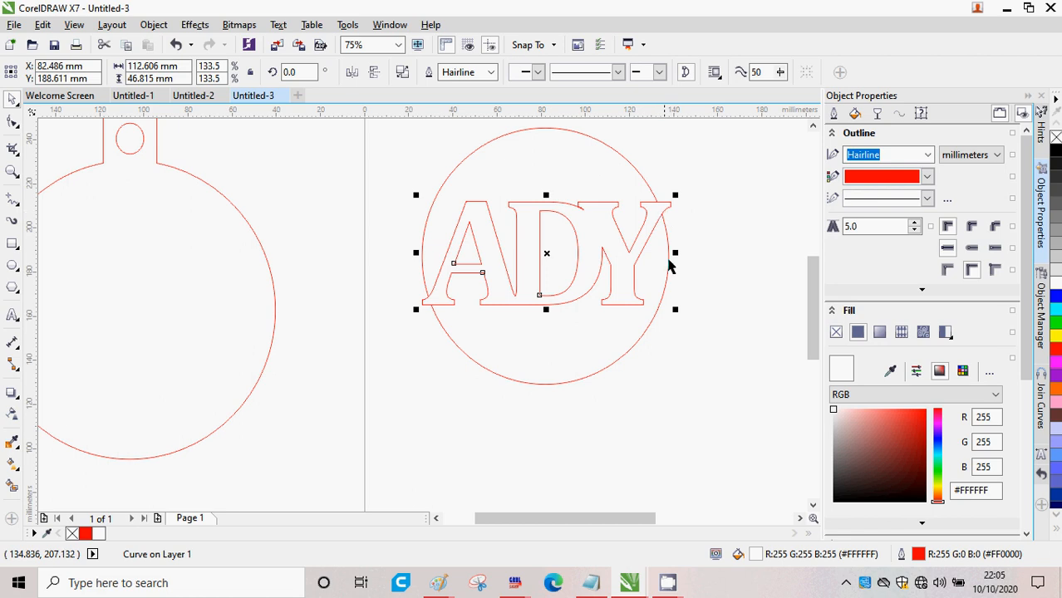
# - Subtract the welded name from the inner circle with Back Minus Front so both form one cut-out shape
pyautogui.click(753, 367)
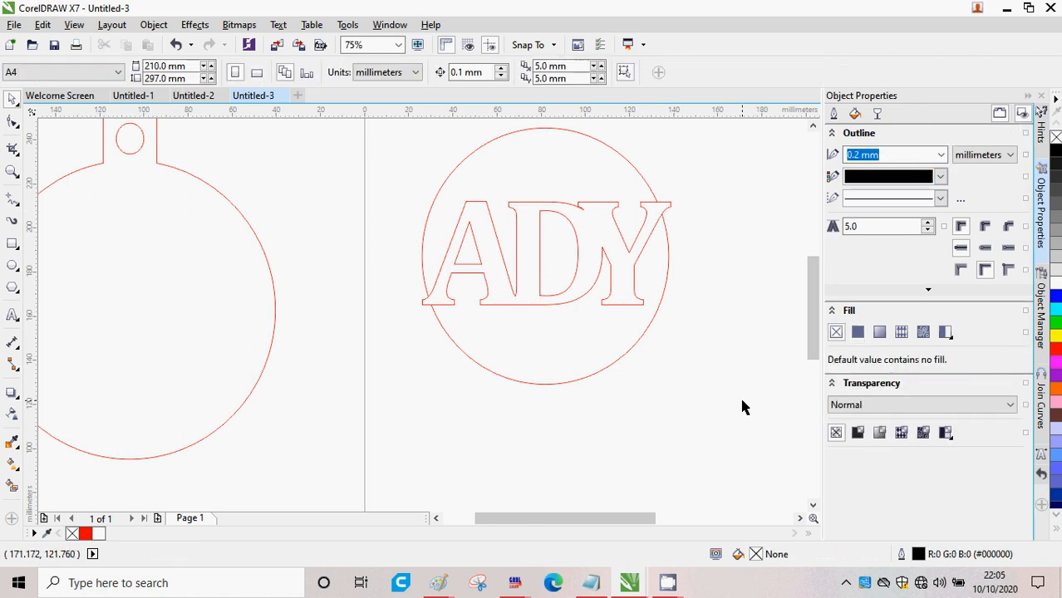
pyautogui.moveTo(742, 399); pyautogui.dragTo(379, 144)
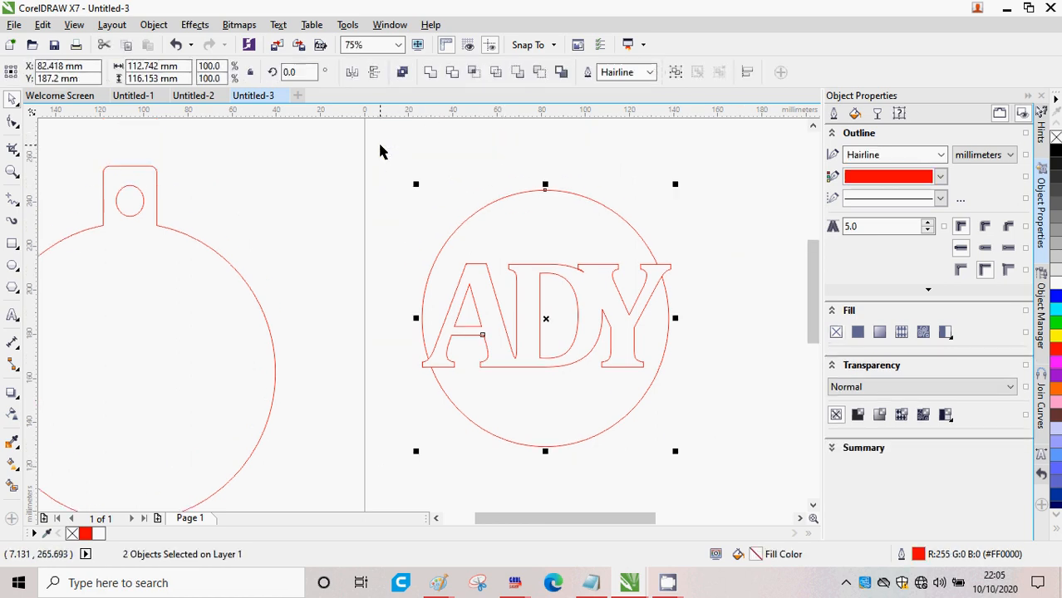
pyautogui.click(539, 74)
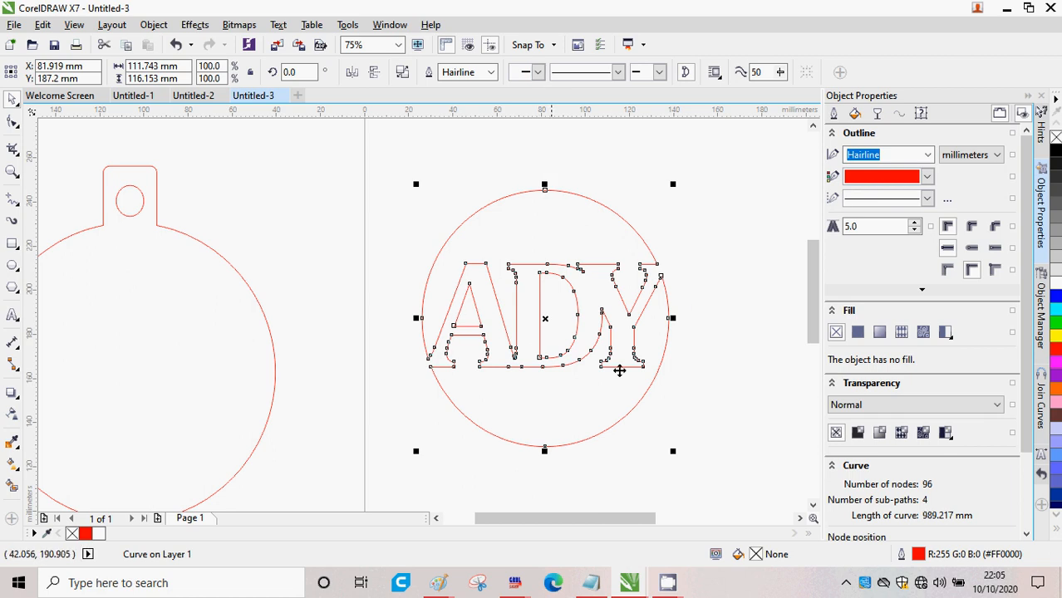
pyautogui.click(786, 304)
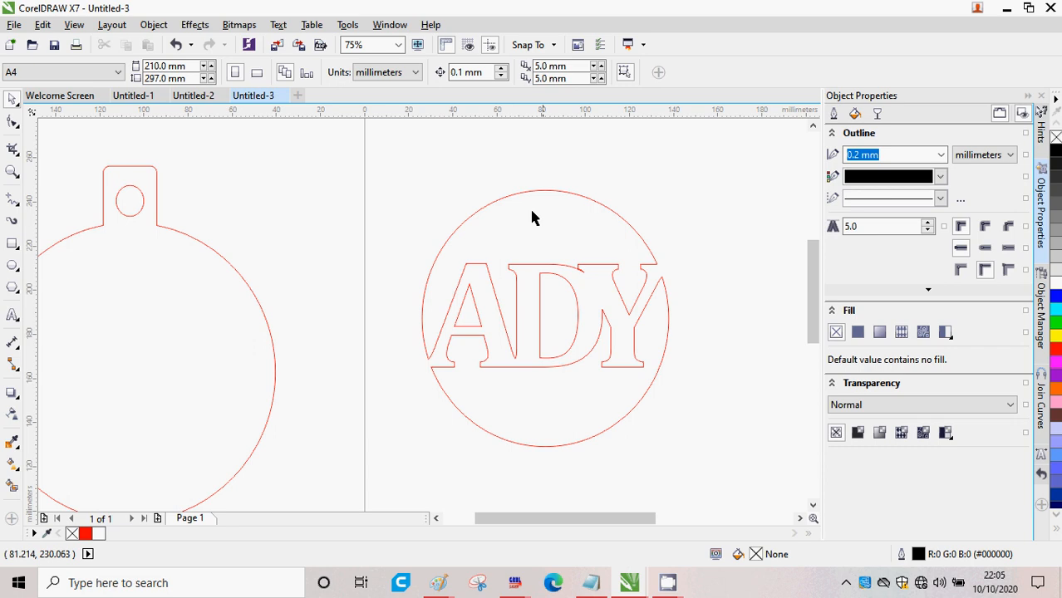
# - Move the tabbed ornament outline onto the page so it sits concentrically around the name cut-out
pyautogui.click(157, 336)
pyautogui.moveTo(128, 350); pyautogui.dragTo(545, 288)
pyautogui.click(760, 293)
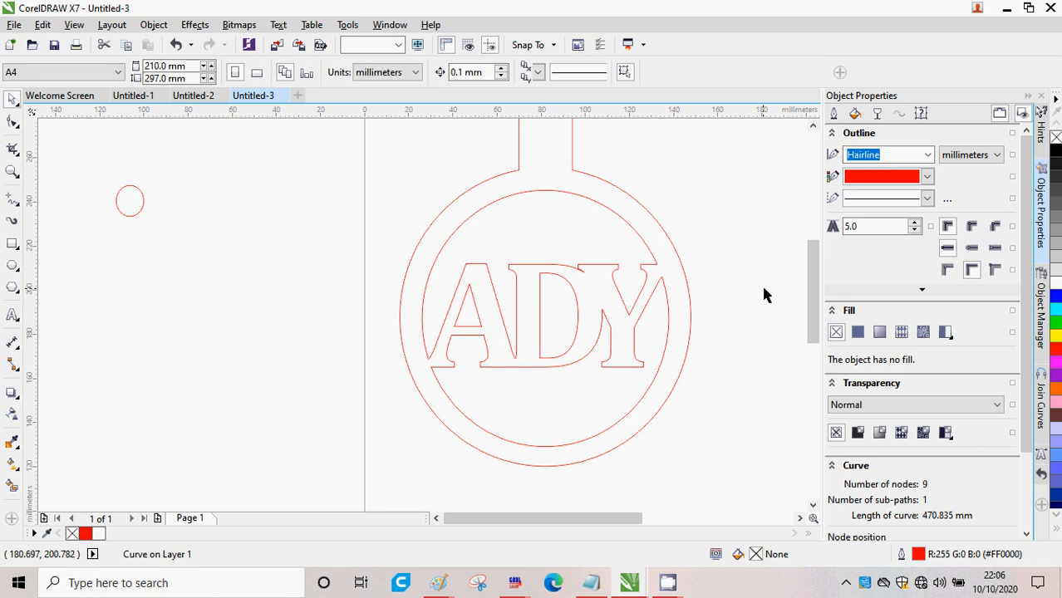
# - Move the small hanging-hole ellipse into the ornament's tab, centred at about X 82.6 mm, Y 266 mm
pyautogui.click(136, 204)
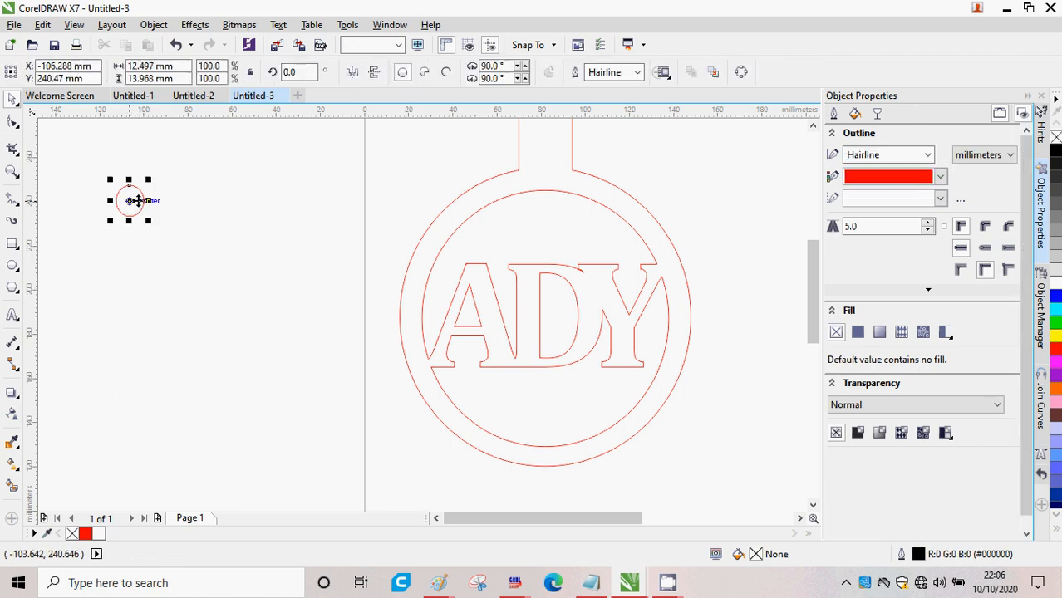
pyautogui.moveTo(131, 202); pyautogui.dragTo(547, 145)
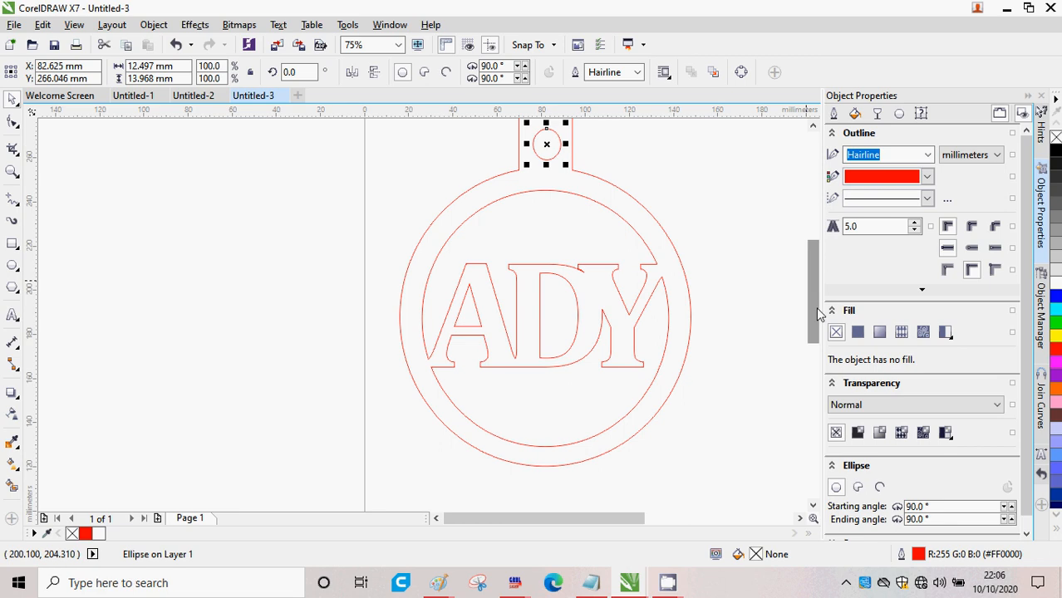
pyautogui.moveTo(814, 307); pyautogui.dragTo(814, 300)
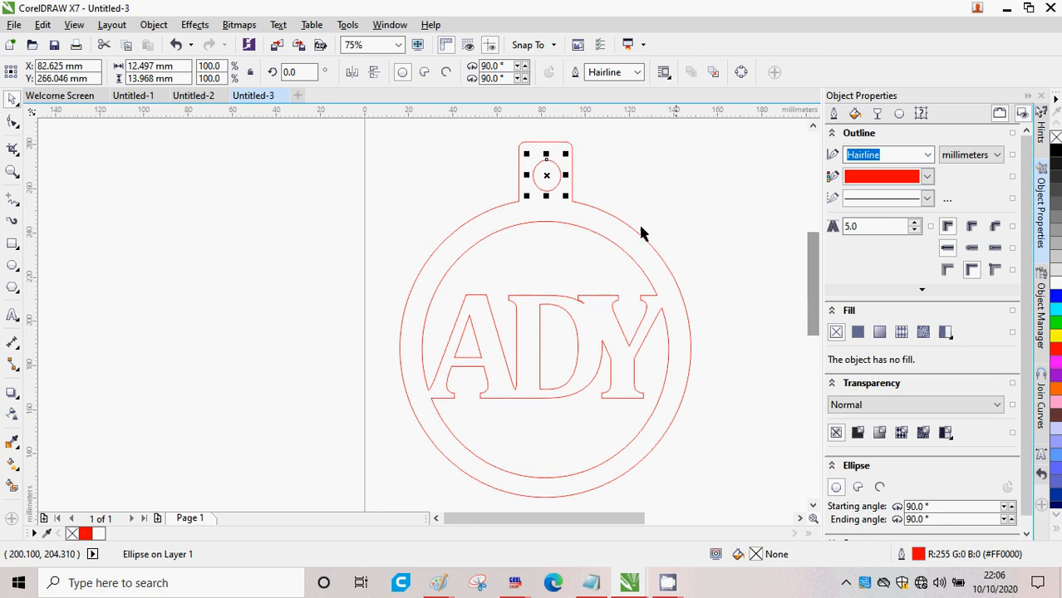
pyautogui.click(651, 190)
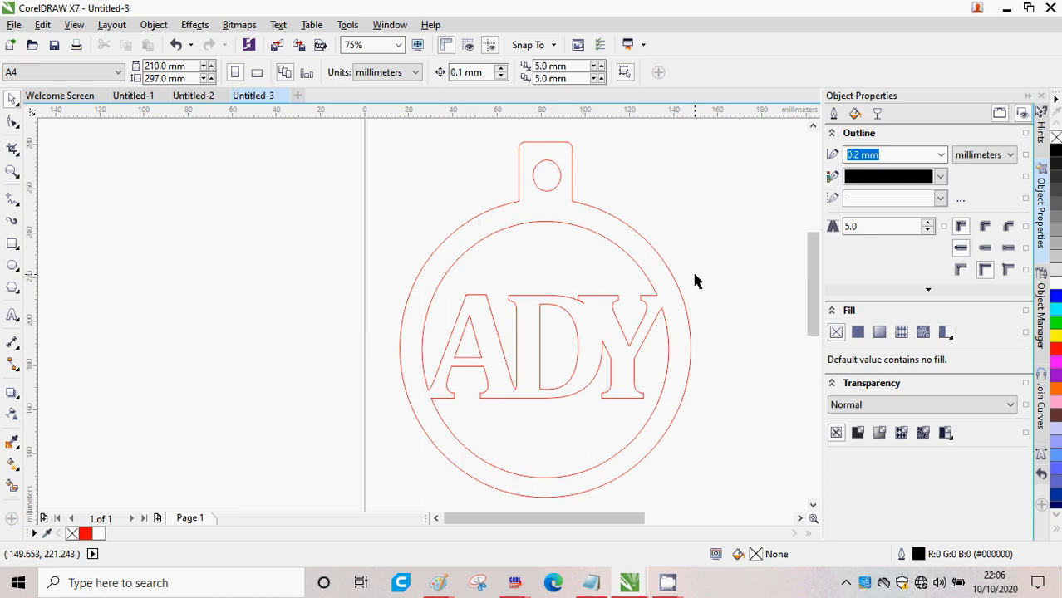
# - Examine the name cut-out's outline colour and colour models, switching to CMY and back to RGB red (#FF0000)
pyautogui.click(549, 298)
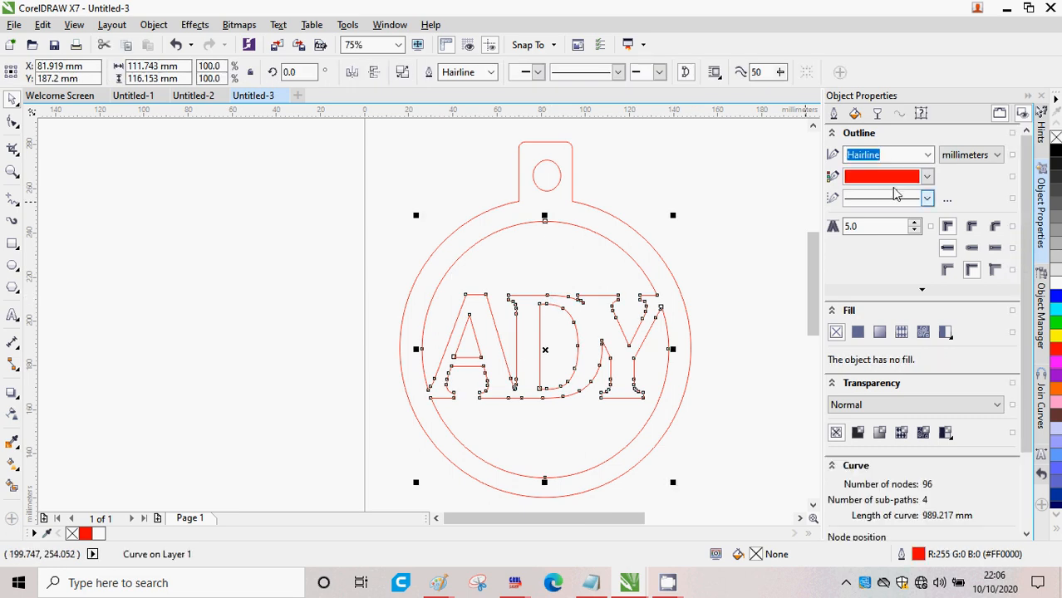
pyautogui.click(927, 177)
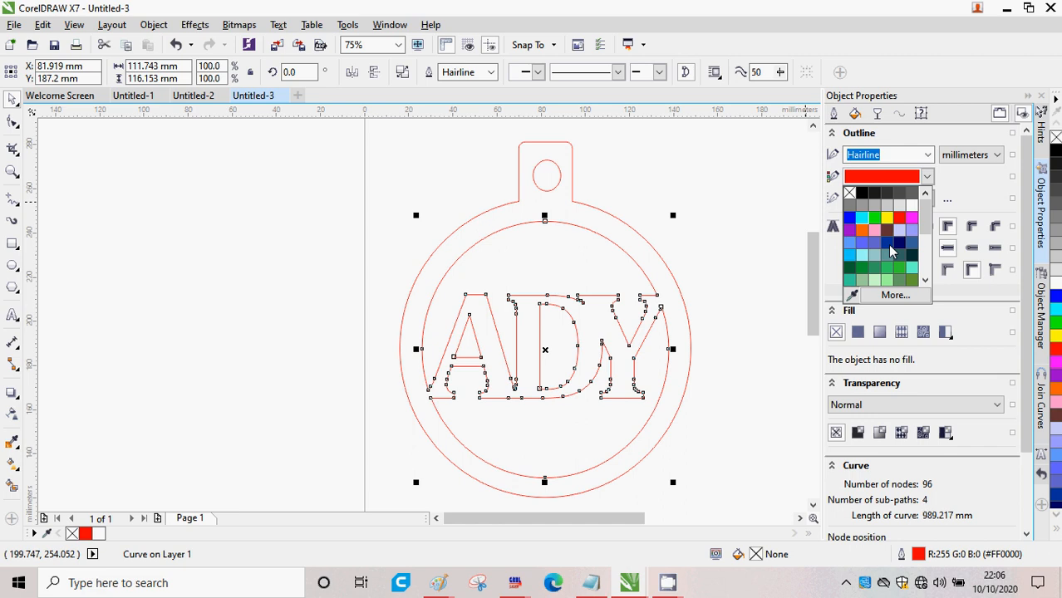
pyautogui.click(890, 297)
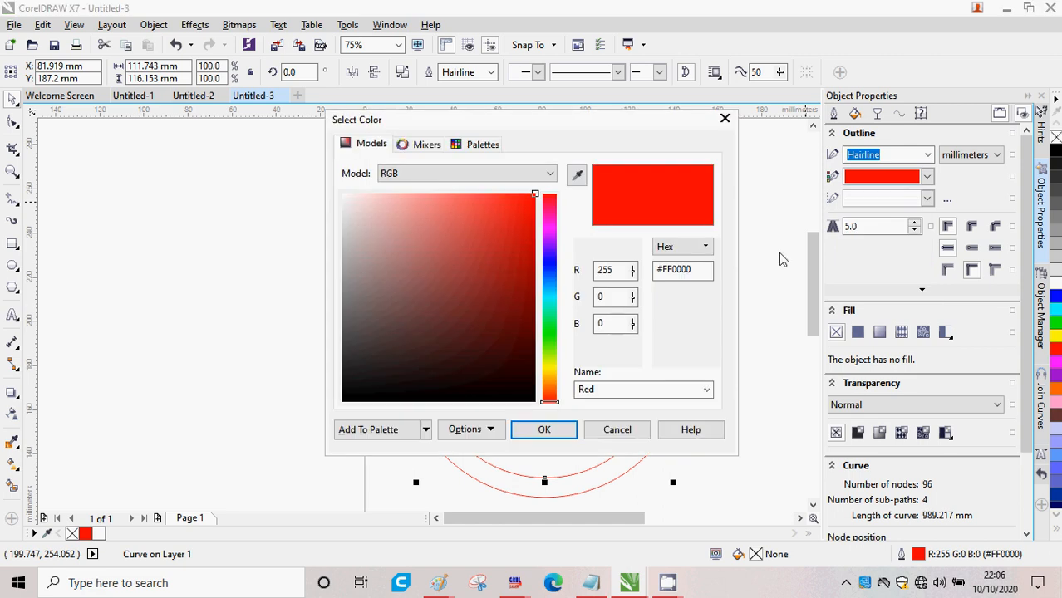
pyautogui.moveTo(637, 277); pyautogui.dragTo(593, 274)
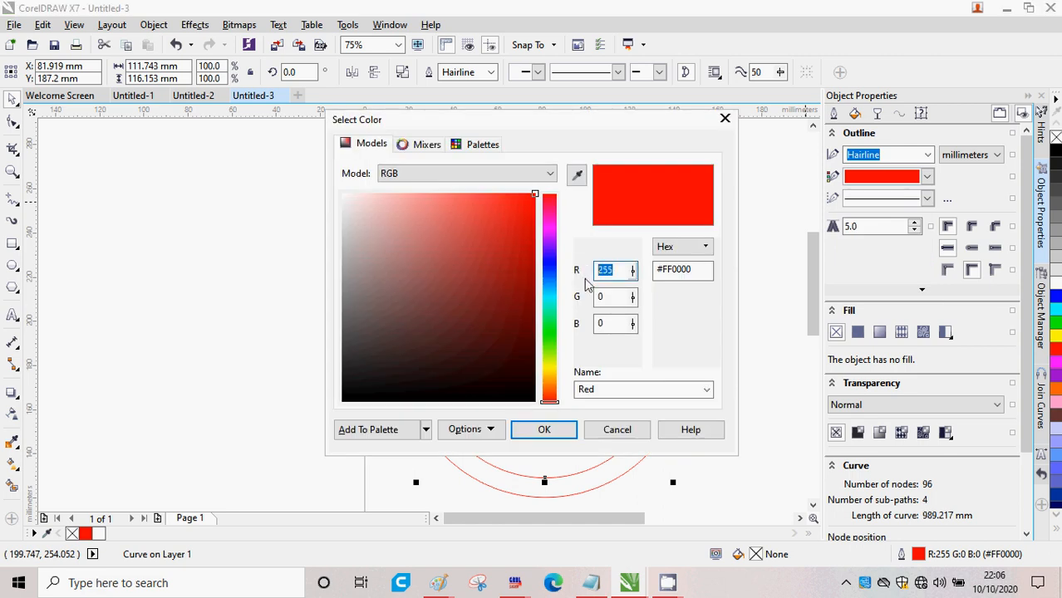
pyautogui.click(420, 178)
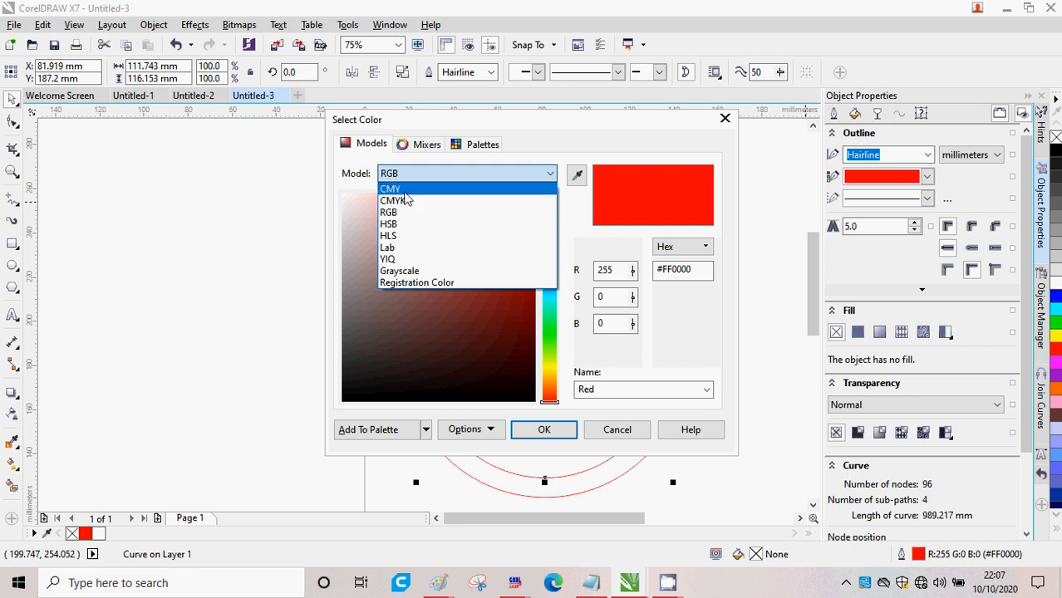
pyautogui.click(399, 190)
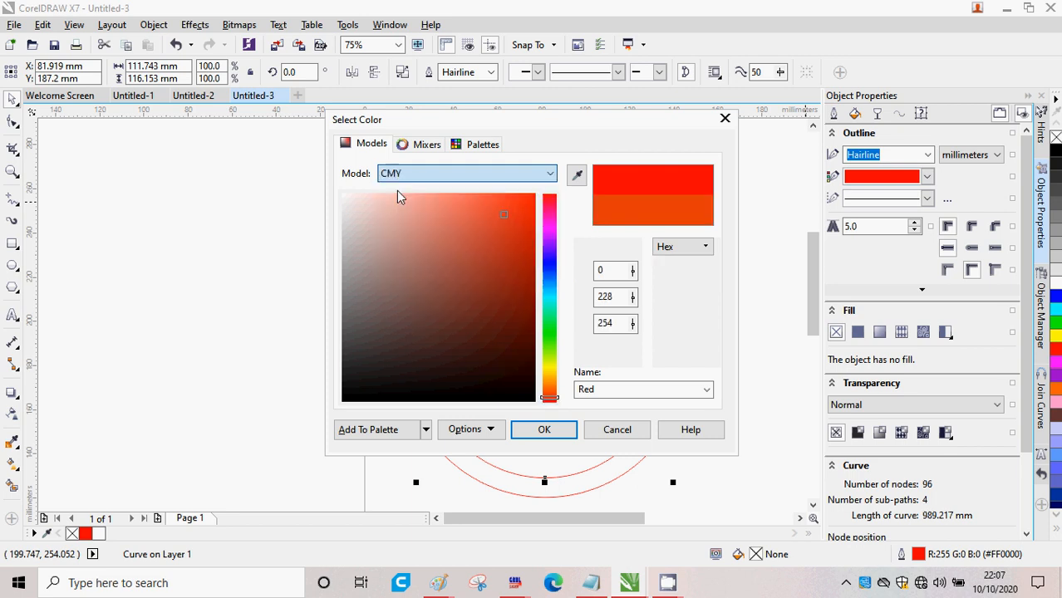
pyautogui.click(532, 176)
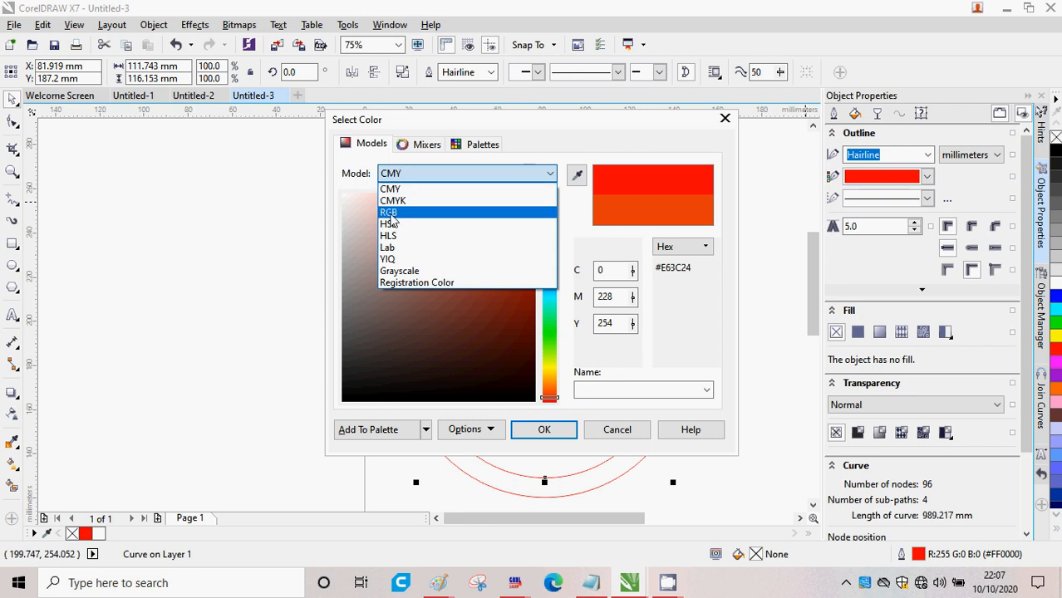
pyautogui.click(391, 218)
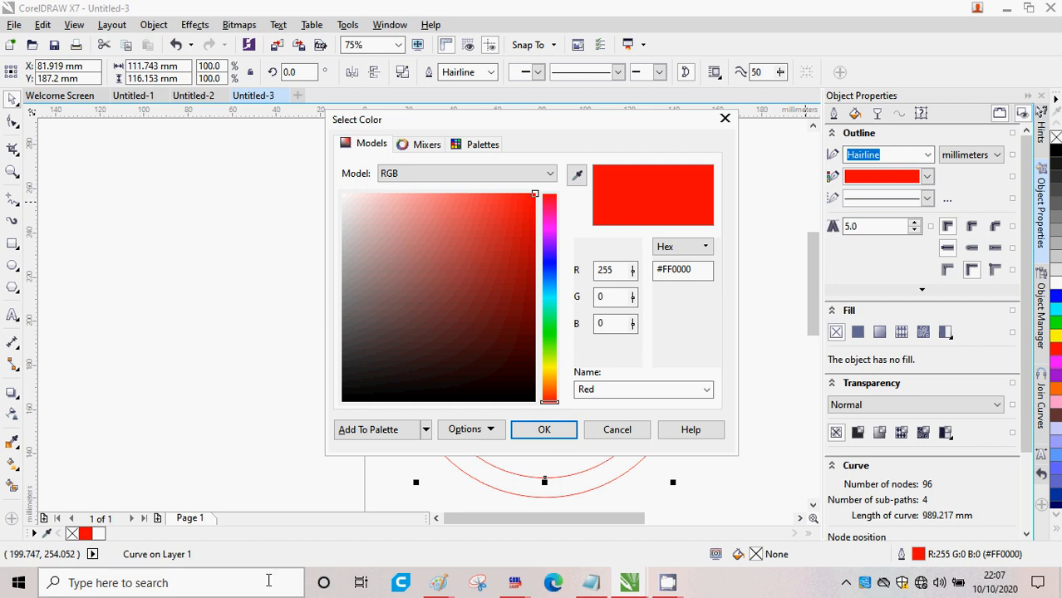
pyautogui.click(560, 431)
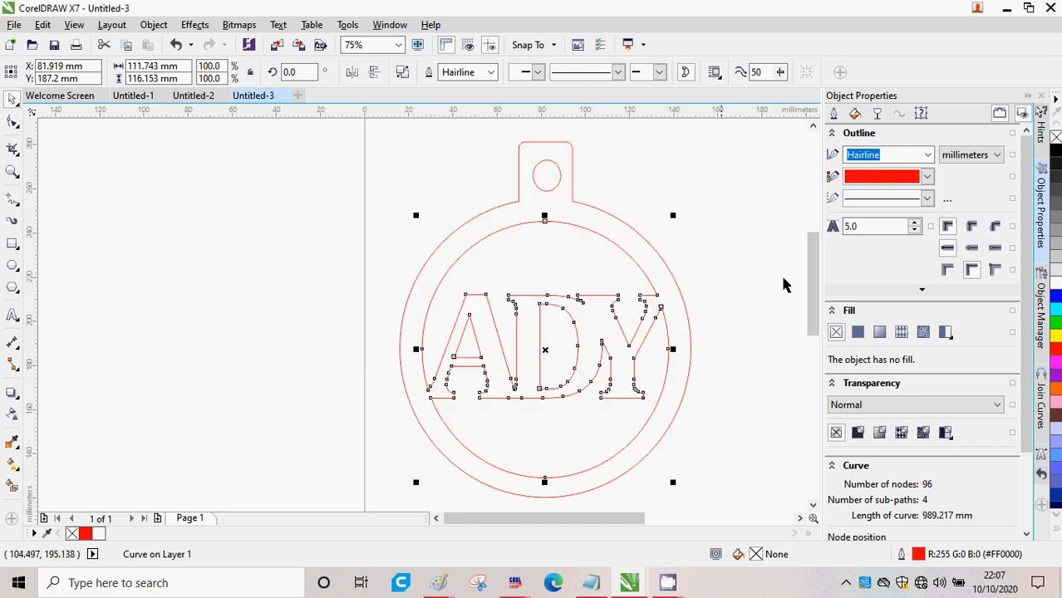
pyautogui.click(749, 277)
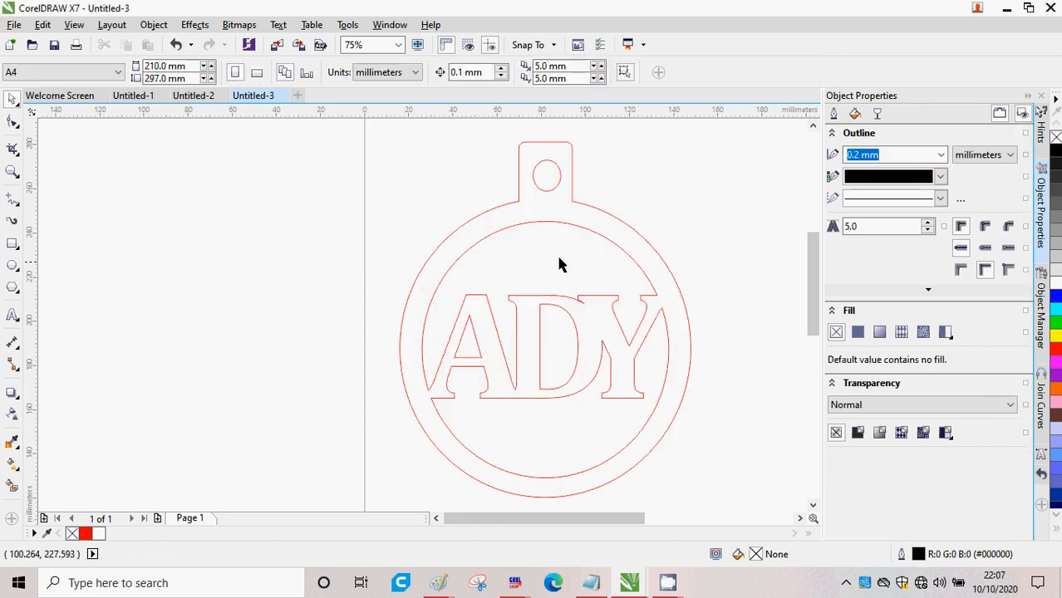
# - Select all parts of the ornament and move them together to about X 108 mm, Y 145 mm on the page
pyautogui.moveTo(810, 291); pyautogui.dragTo(811, 308)
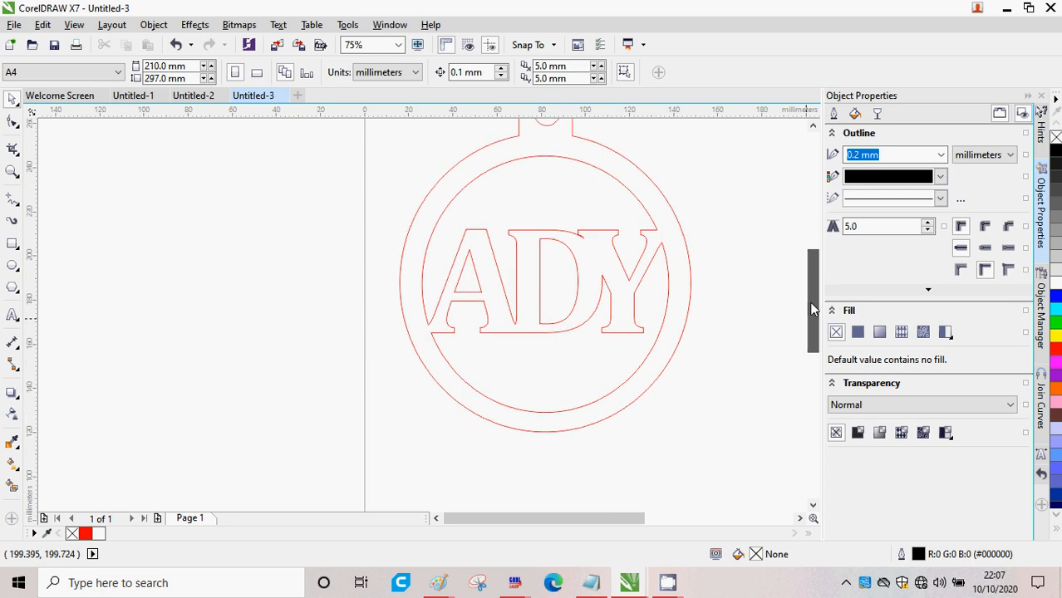
pyautogui.scroll(-1, 746, 263)
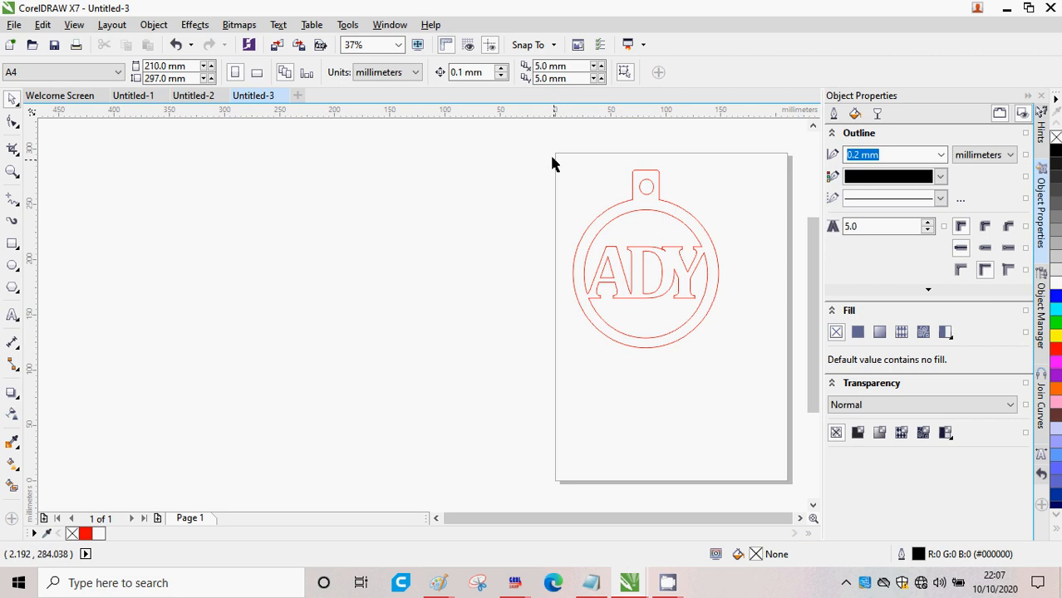
pyautogui.moveTo(547, 150); pyautogui.dragTo(744, 378)
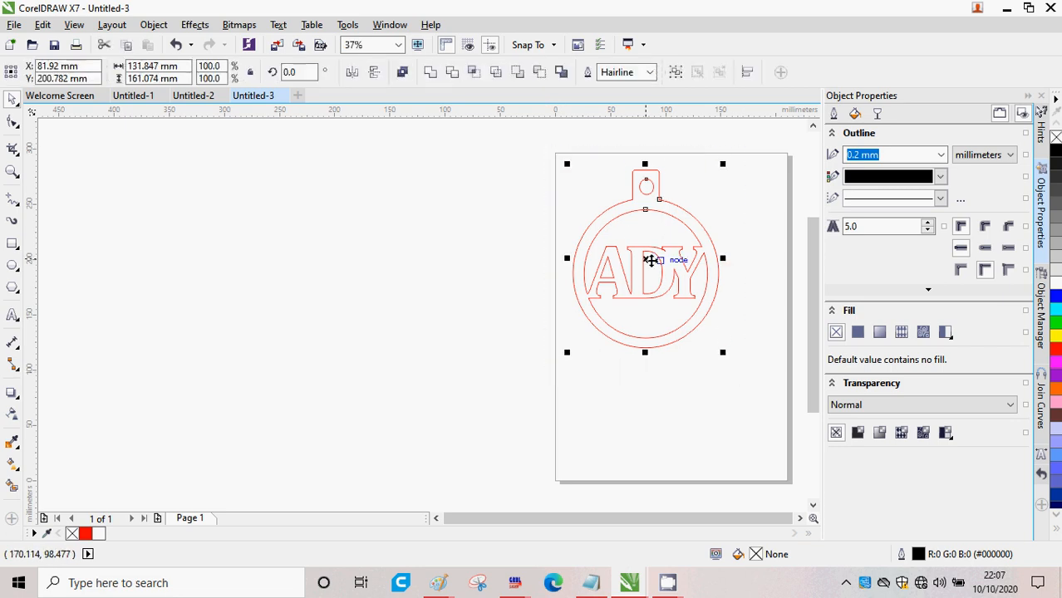
pyautogui.moveTo(647, 262); pyautogui.dragTo(675, 320)
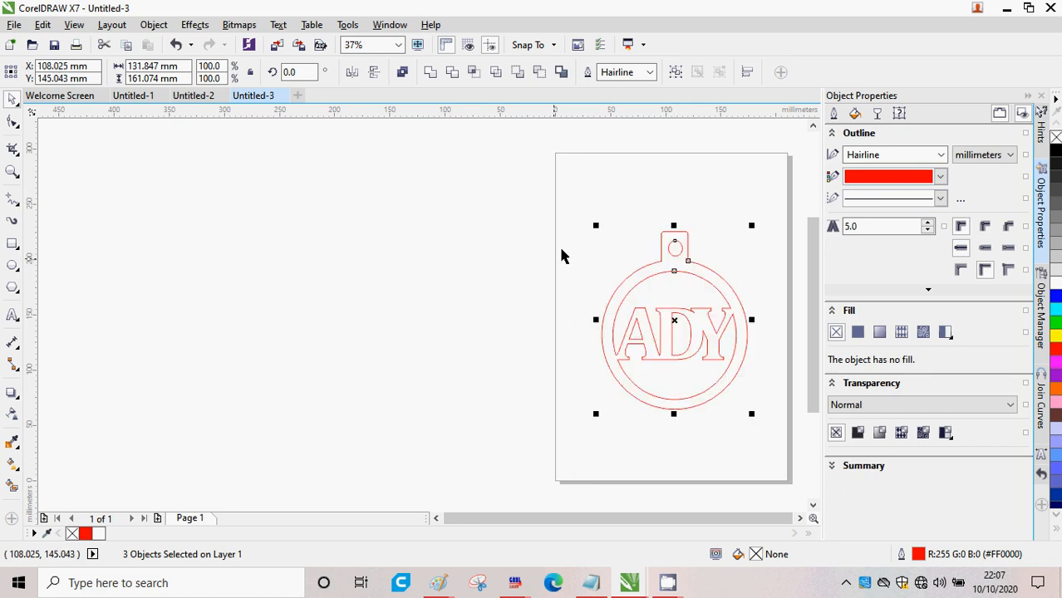
pyautogui.click(509, 195)
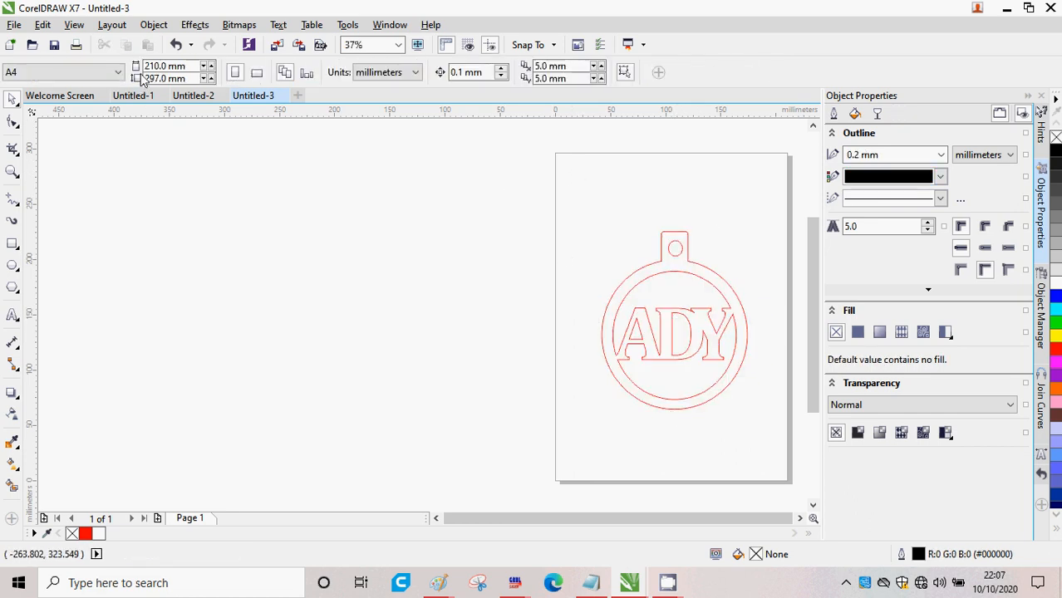
# - Set the page width to 120 mm
pyautogui.click(203, 66)
pyautogui.click(204, 67)
pyautogui.click(204, 66)
pyautogui.click(204, 66)
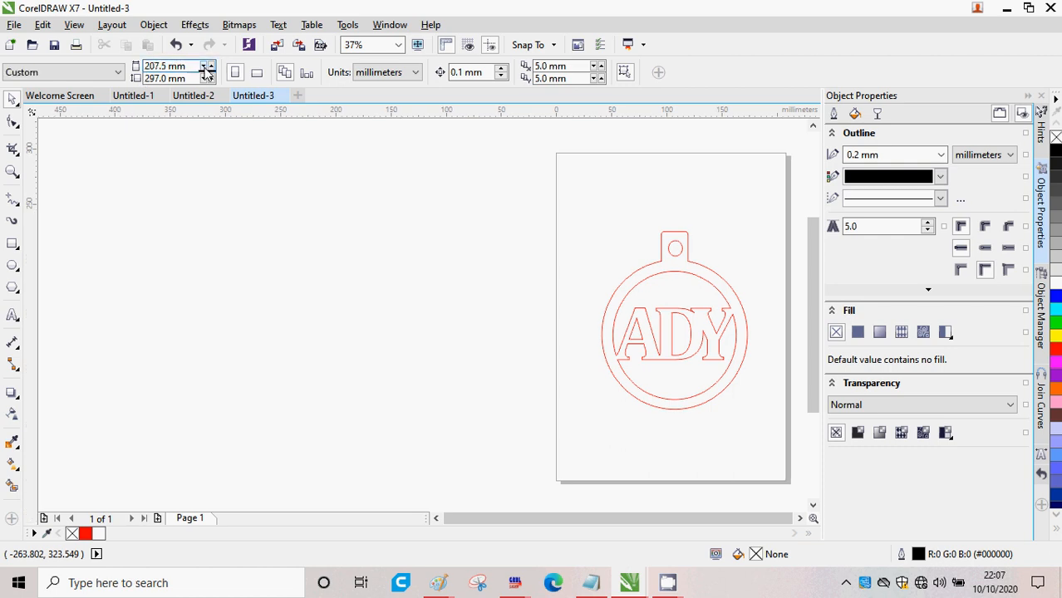
pyautogui.click(204, 66)
pyautogui.doubleClick(167, 66)
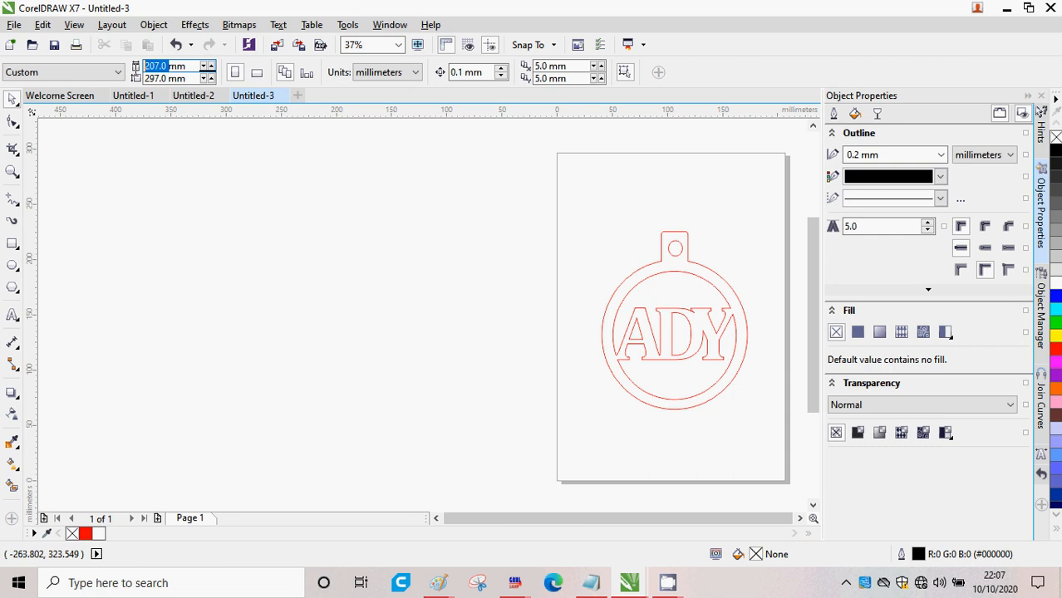
pyautogui.write('120')
pyautogui.press('Return')
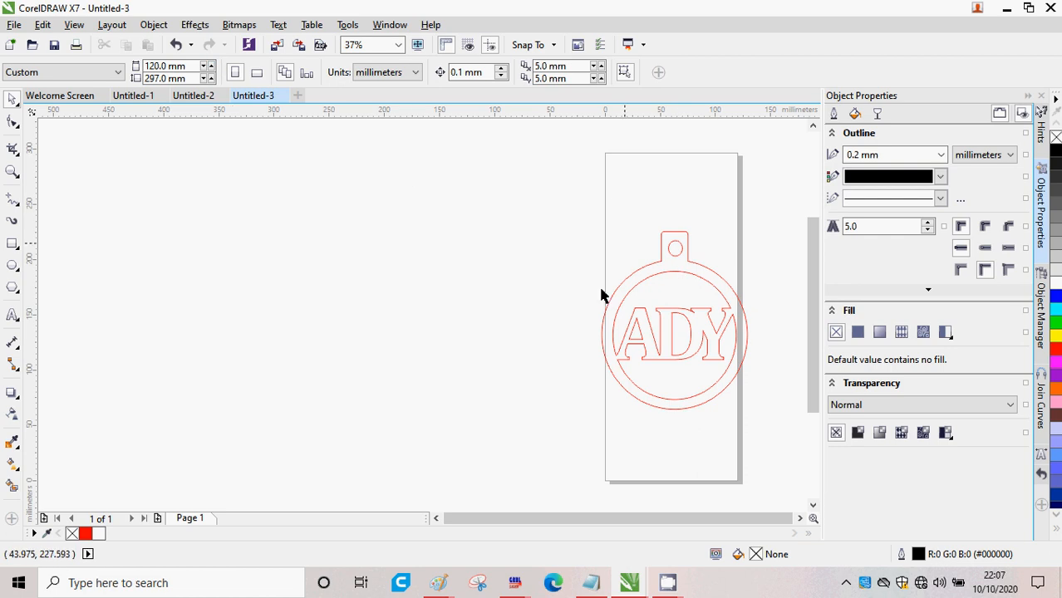
# - Scale the whole ornament to about 103.5 by 126.4 mm and centre it across the page at about X 60 mm, Y 153 mm
pyautogui.moveTo(585, 194); pyautogui.dragTo(643, 388)
pyautogui.moveTo(582, 300); pyautogui.dragTo(599, 313)
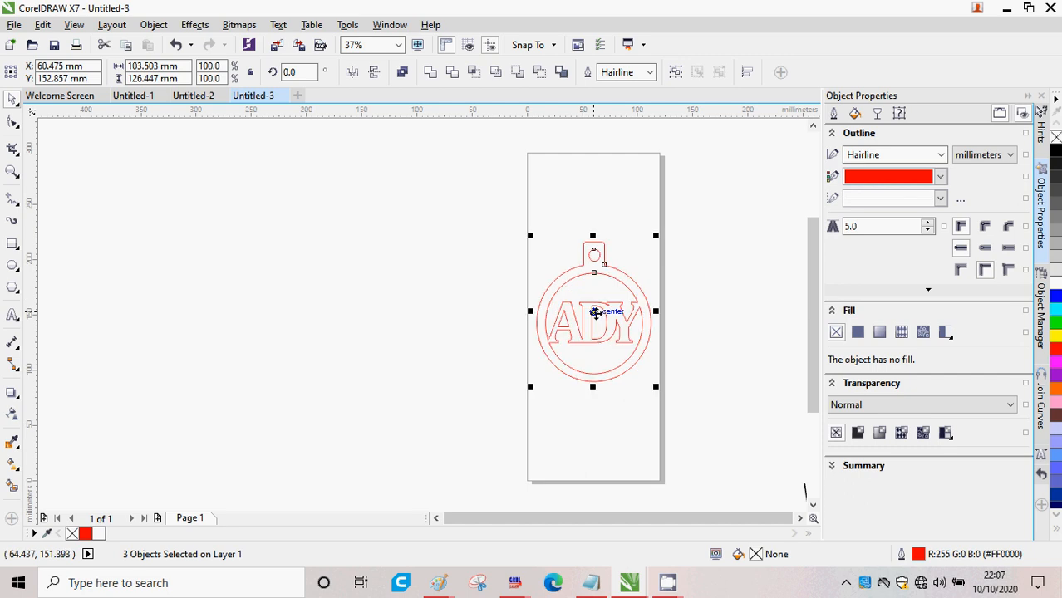
pyautogui.click(748, 397)
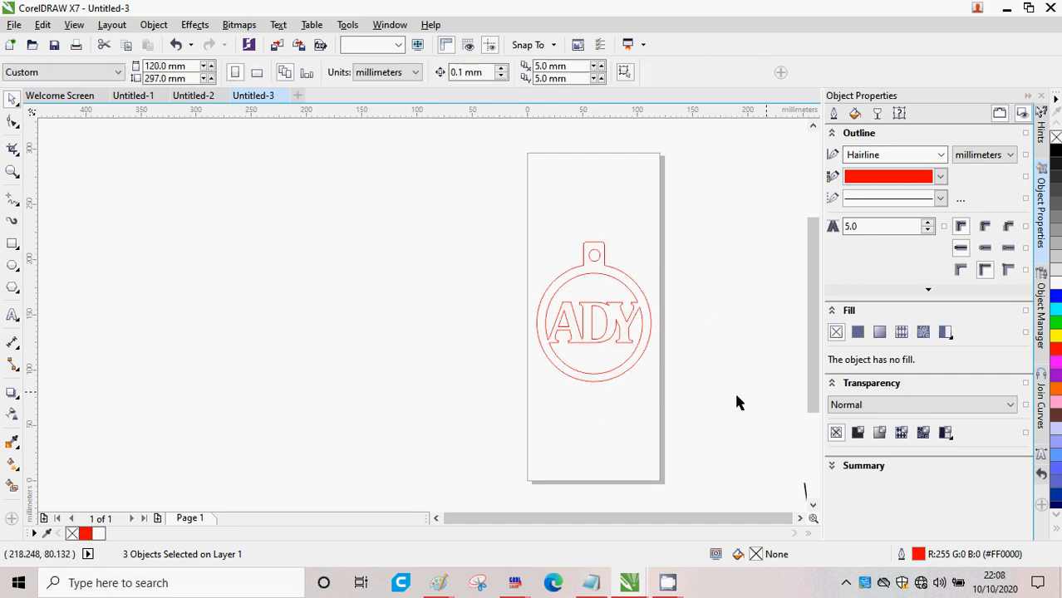
# - Set the page height to 120 mm
pyautogui.click(206, 81)
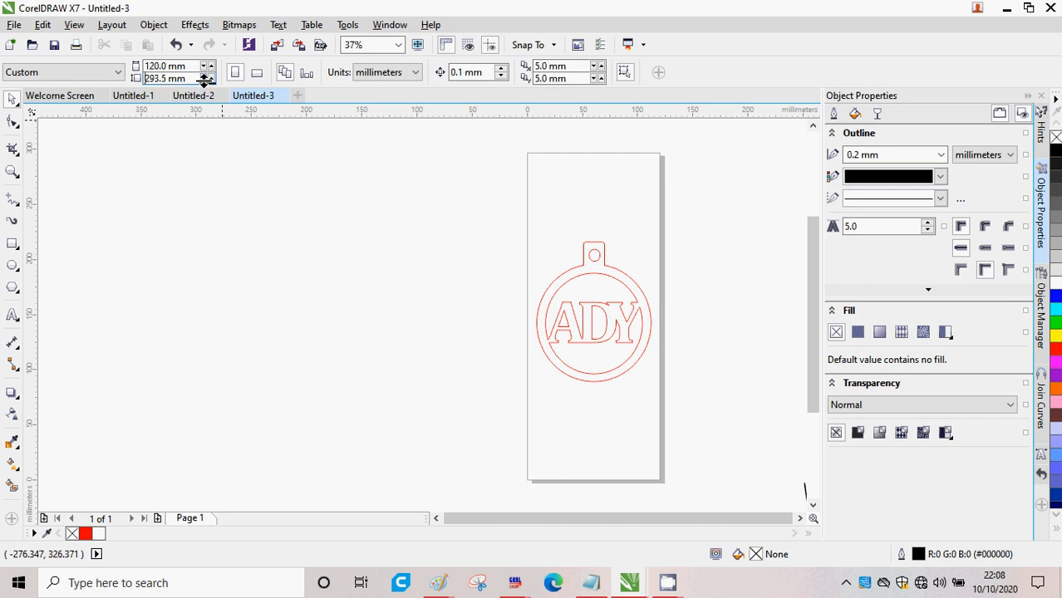
pyautogui.click(206, 81)
pyautogui.doubleClick(152, 79)
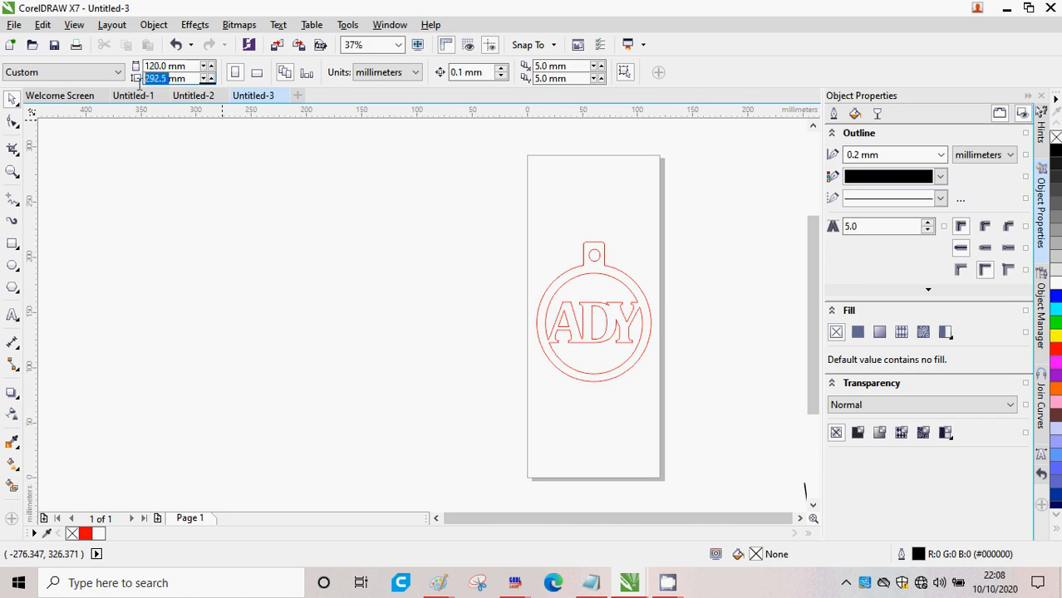
pyautogui.write('120')
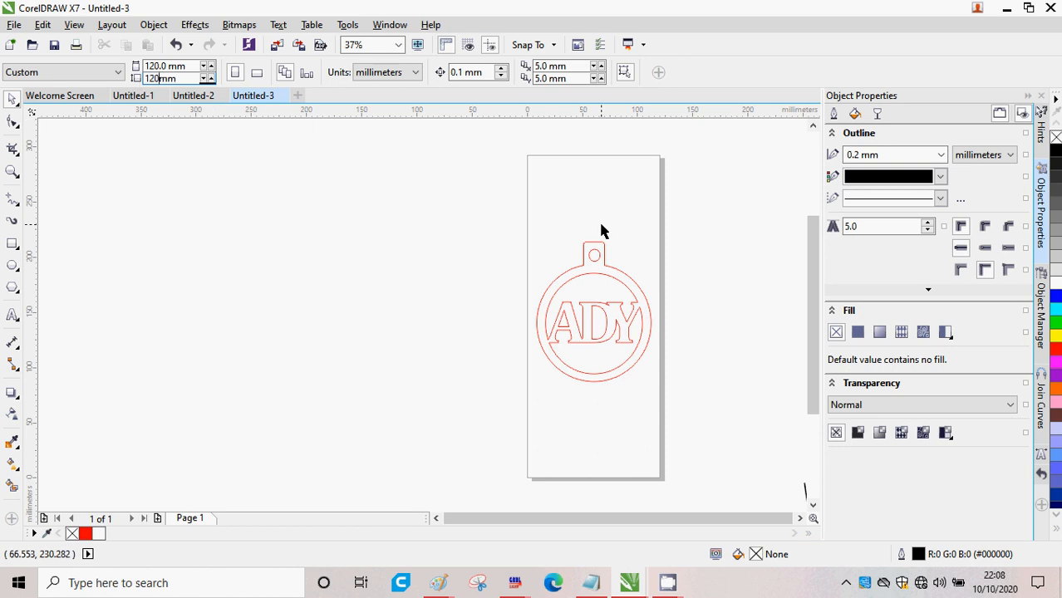
pyautogui.press('Return')
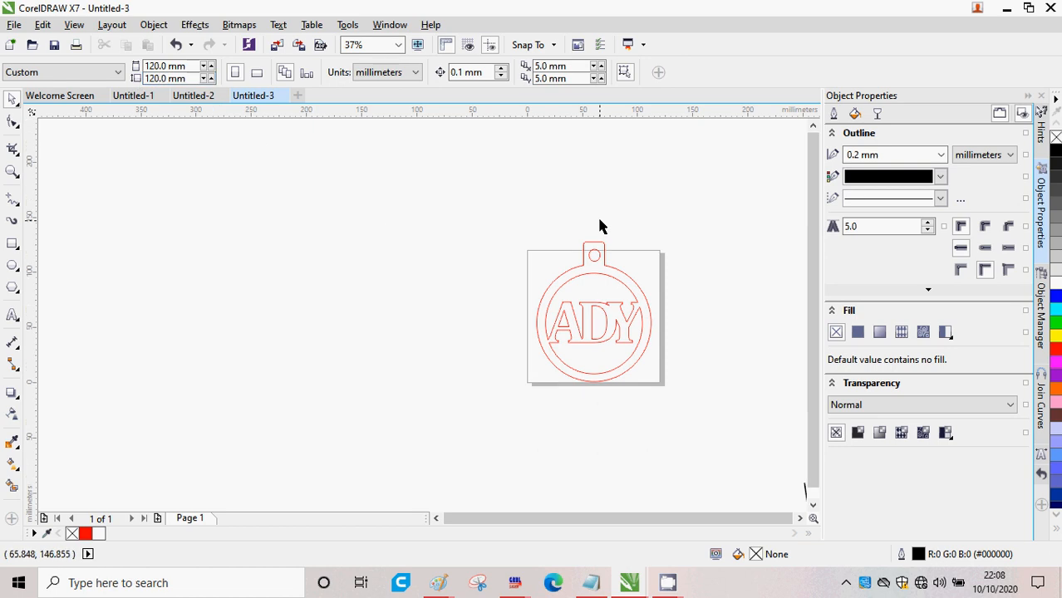
# - Increase the page height to 130.5 mm to make room for the ornament's hanging tab
pyautogui.click(211, 78)
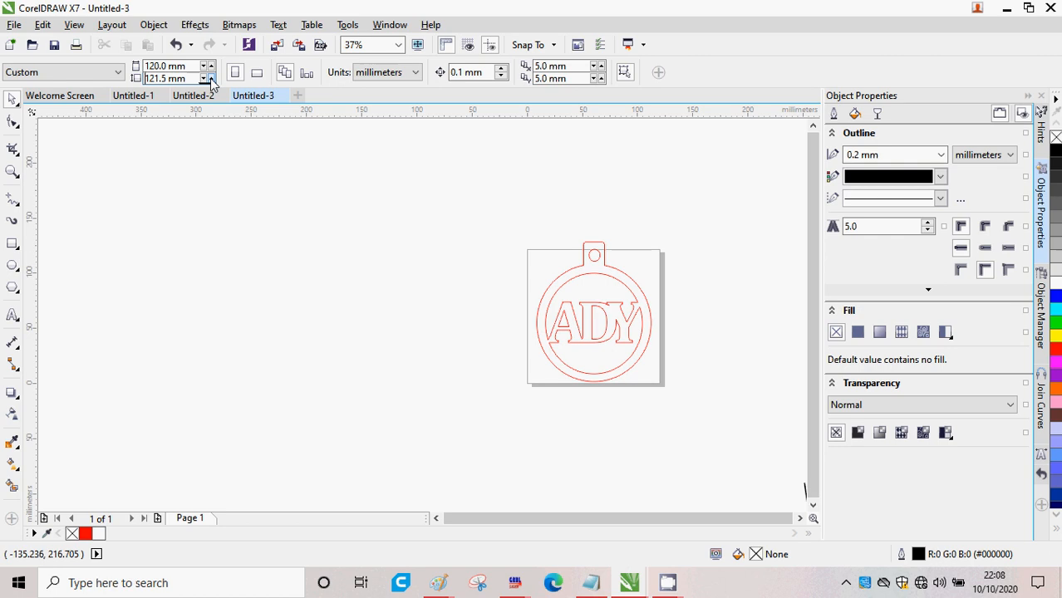
pyautogui.click(211, 78)
pyautogui.click(211, 77)
pyautogui.click(211, 77)
pyautogui.click(211, 78)
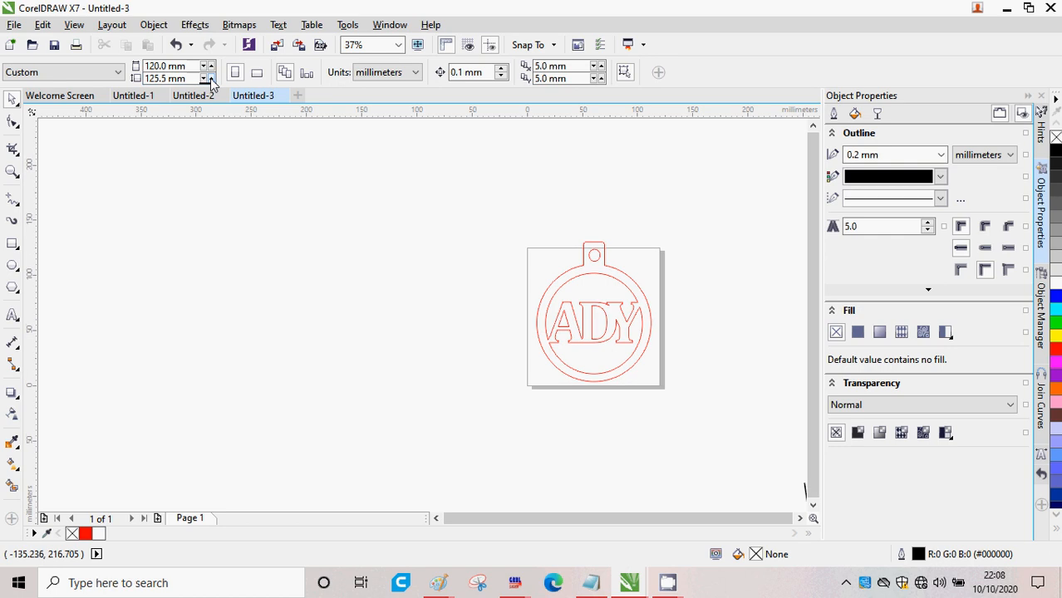
pyautogui.click(211, 78)
pyautogui.click(211, 77)
pyautogui.click(211, 77)
pyautogui.click(211, 78)
pyautogui.click(211, 78)
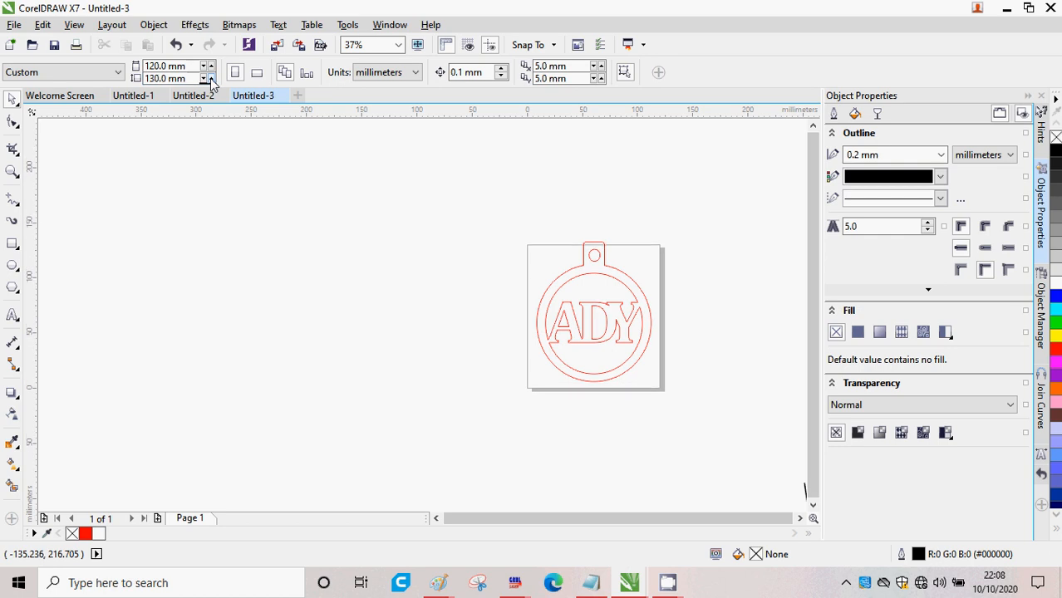
# - Select all parts of the ornament, move them together to about X 60 mm, Y 64 mm inside the page, and deselect them
pyautogui.moveTo(516, 225); pyautogui.dragTo(683, 408)
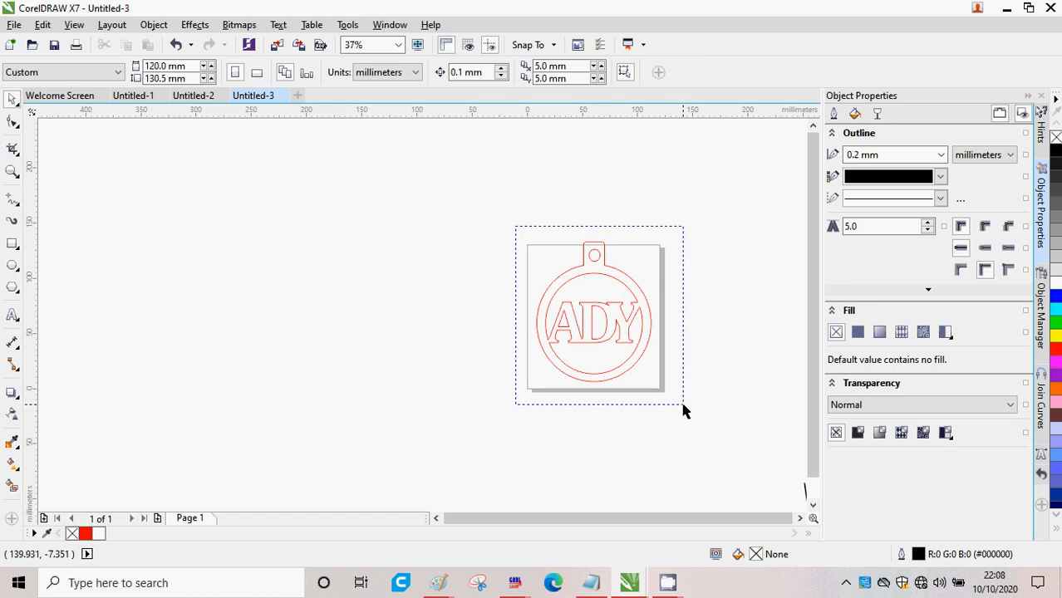
pyautogui.moveTo(592, 308); pyautogui.dragTo(593, 313)
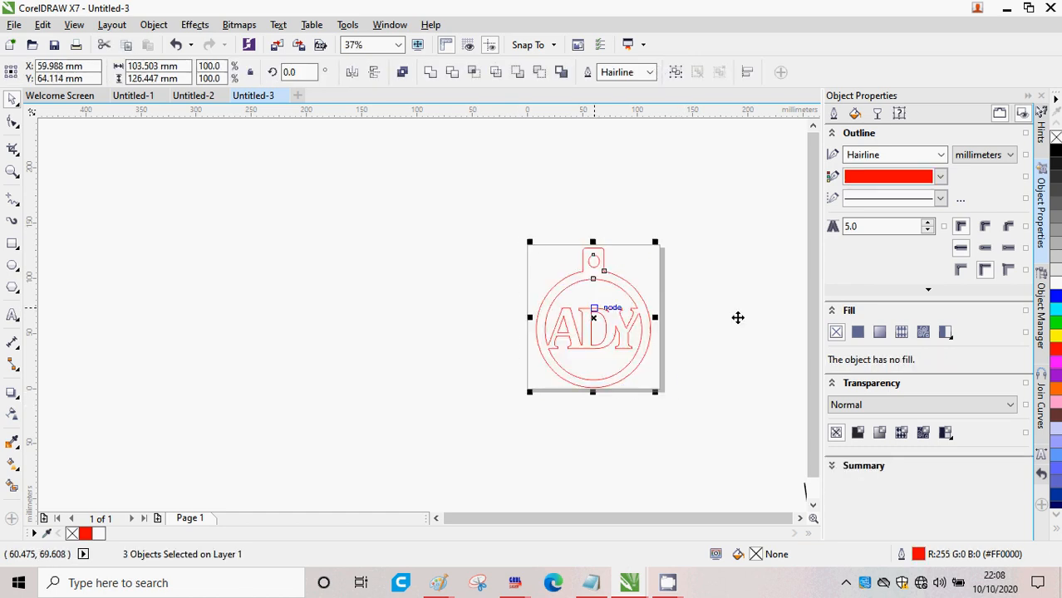
pyautogui.click(744, 317)
pyautogui.click(622, 339)
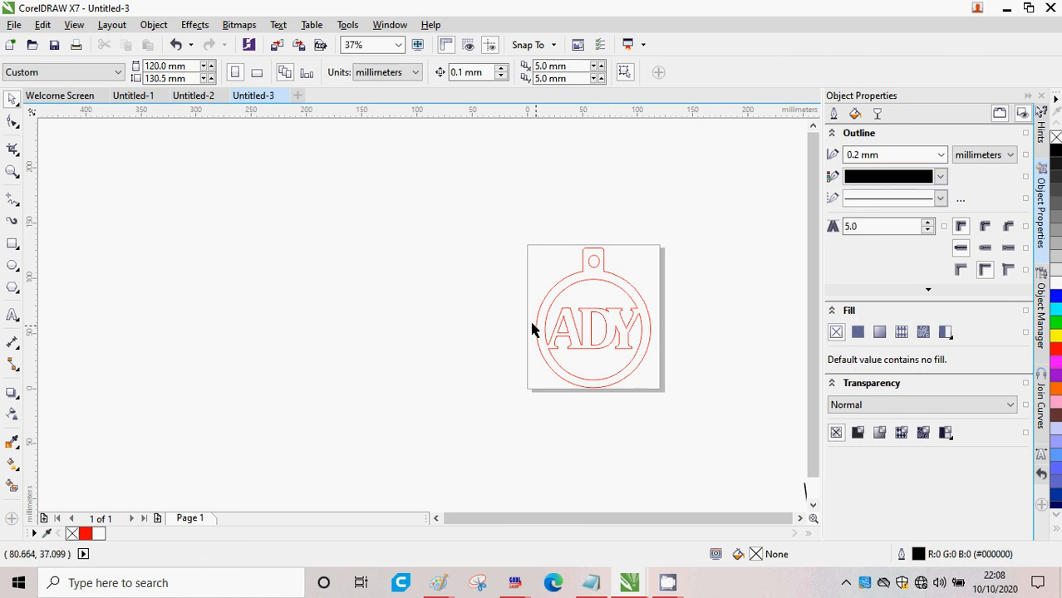
# - Reduce the page width to 108 mm so the page fits closely around the ornament
pyautogui.click(203, 67)
pyautogui.click(202, 67)
pyautogui.click(202, 66)
pyautogui.click(203, 66)
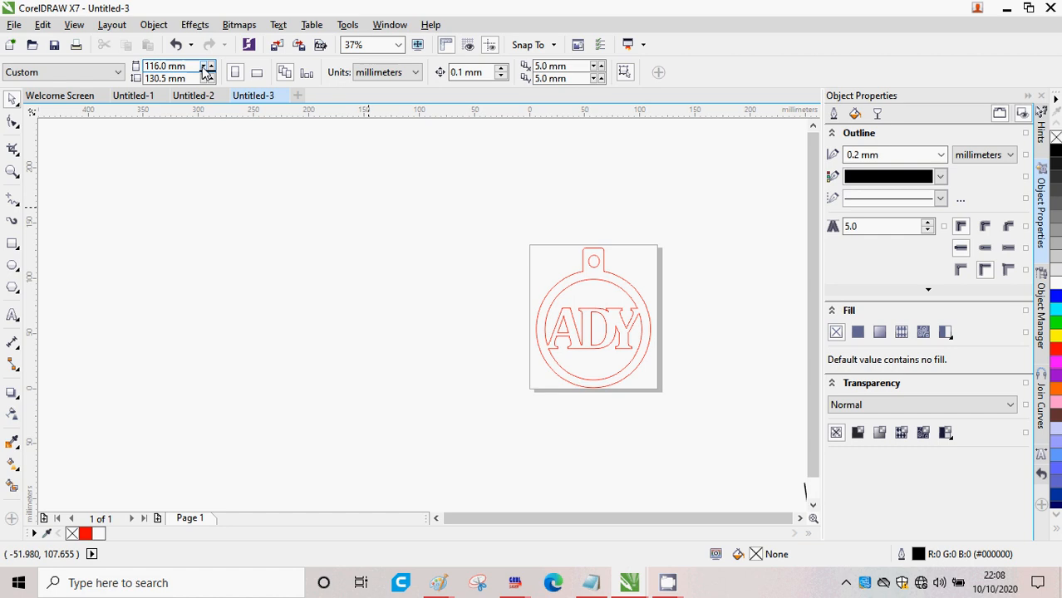
pyautogui.click(202, 66)
pyautogui.click(203, 66)
pyautogui.click(203, 68)
pyautogui.click(204, 68)
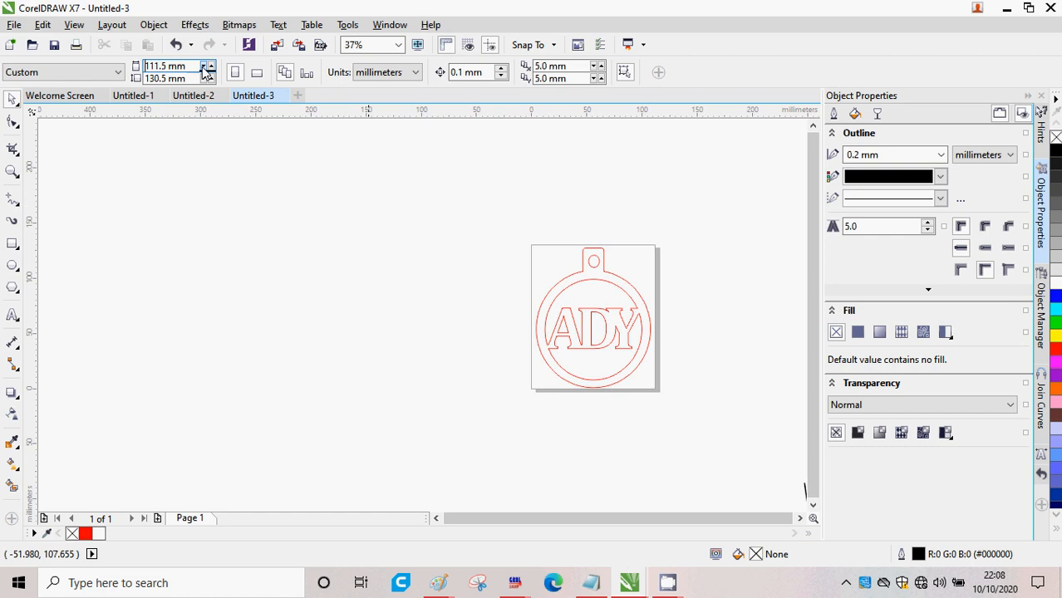
pyautogui.click(204, 67)
pyautogui.click(203, 67)
pyautogui.click(203, 67)
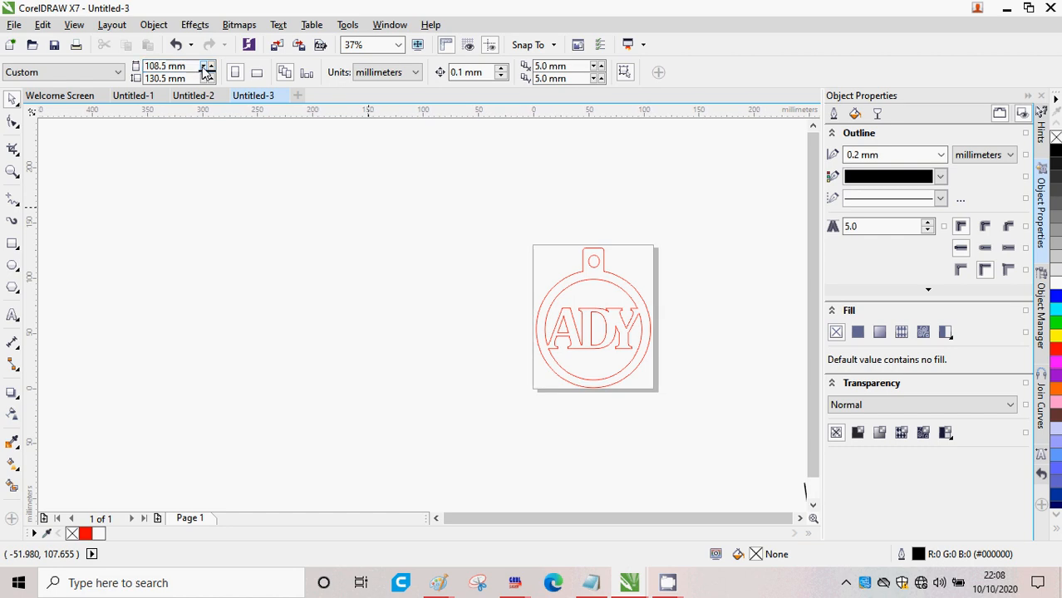
pyautogui.click(204, 67)
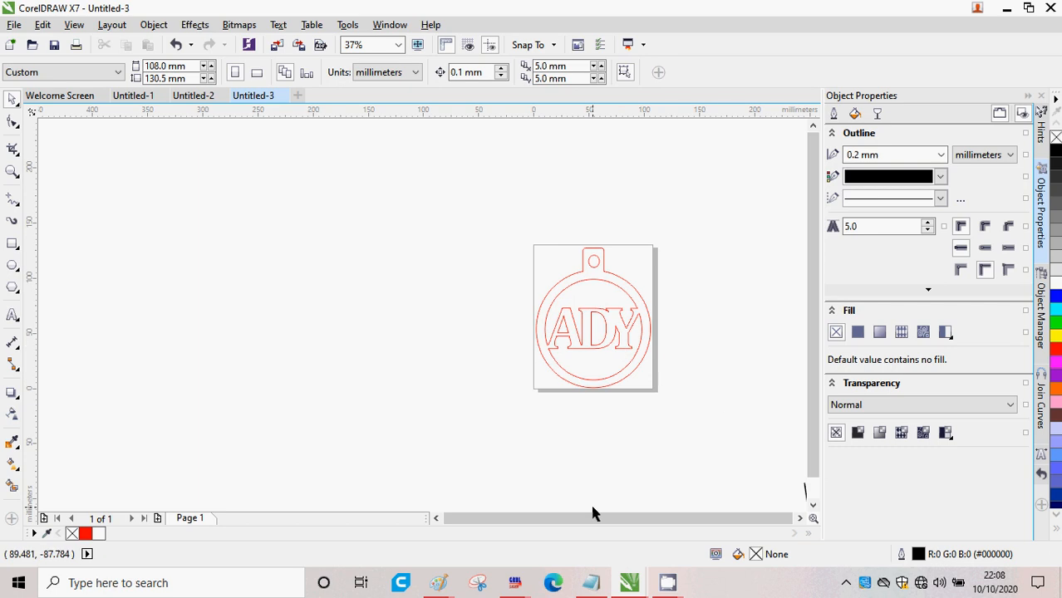
pyautogui.moveTo(811, 294); pyautogui.dragTo(814, 366)
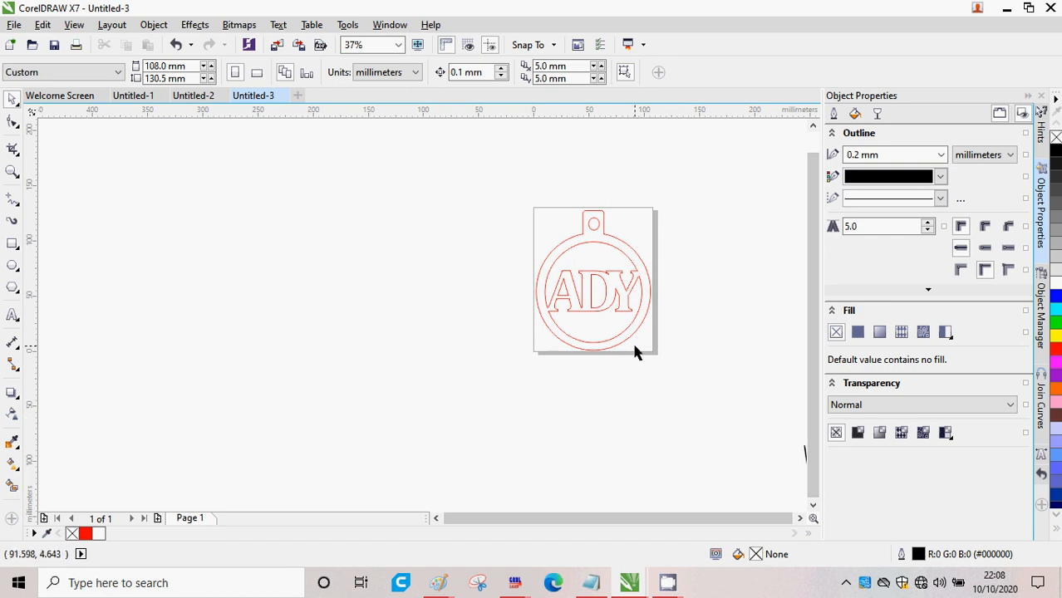
pyautogui.scroll(2, 638, 309)
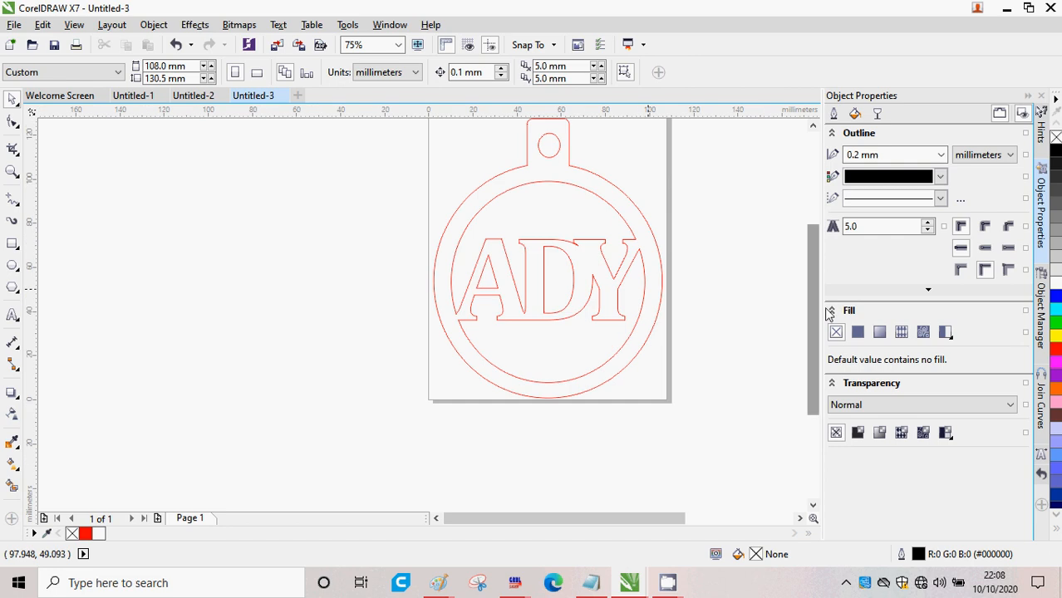
pyautogui.moveTo(806, 298); pyautogui.dragTo(766, 268)
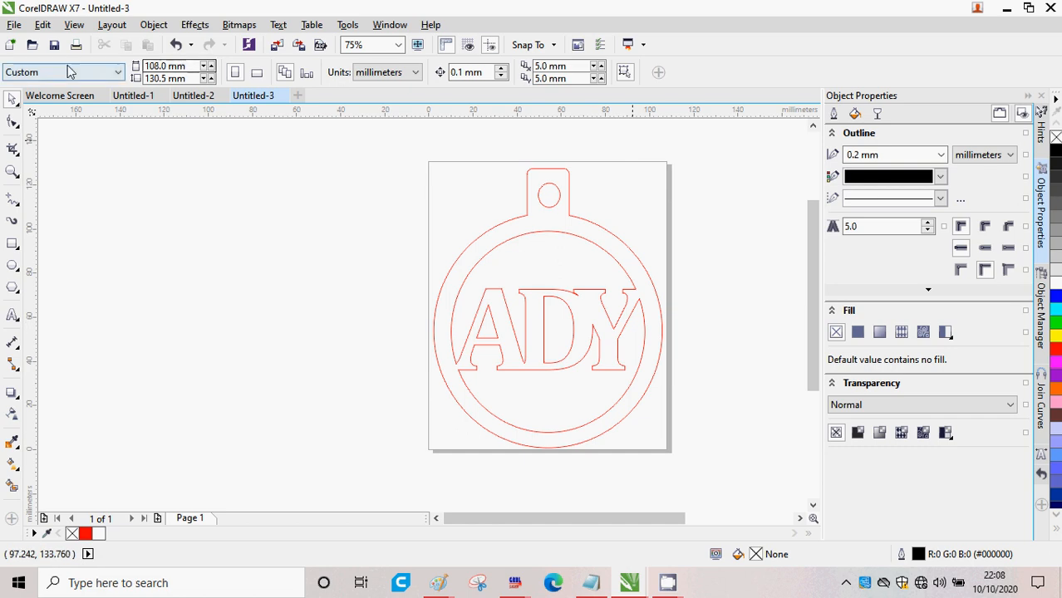
pyautogui.click(46, 27)
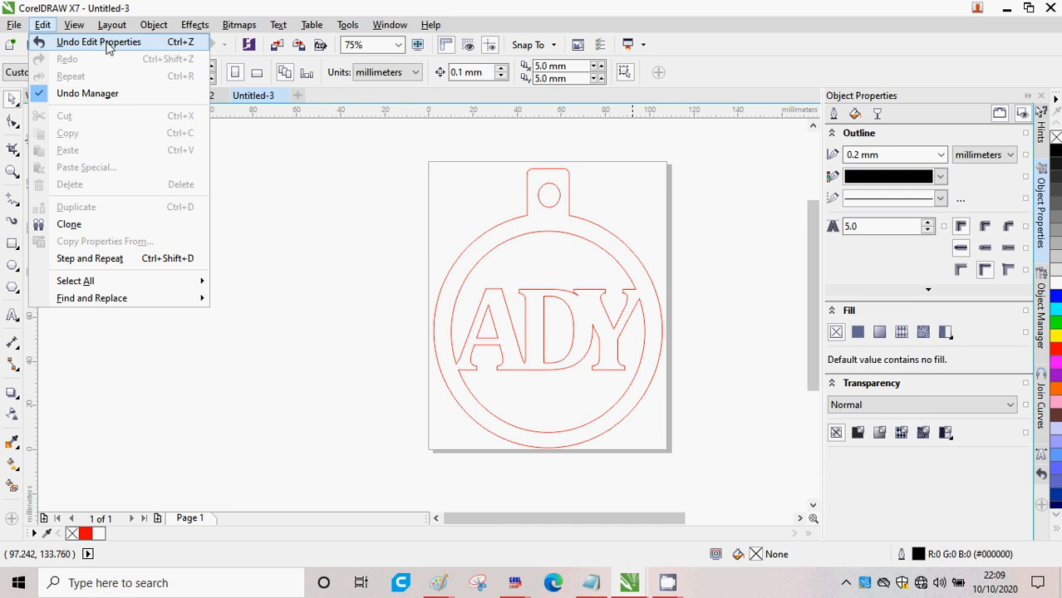
pyautogui.click(716, 281)
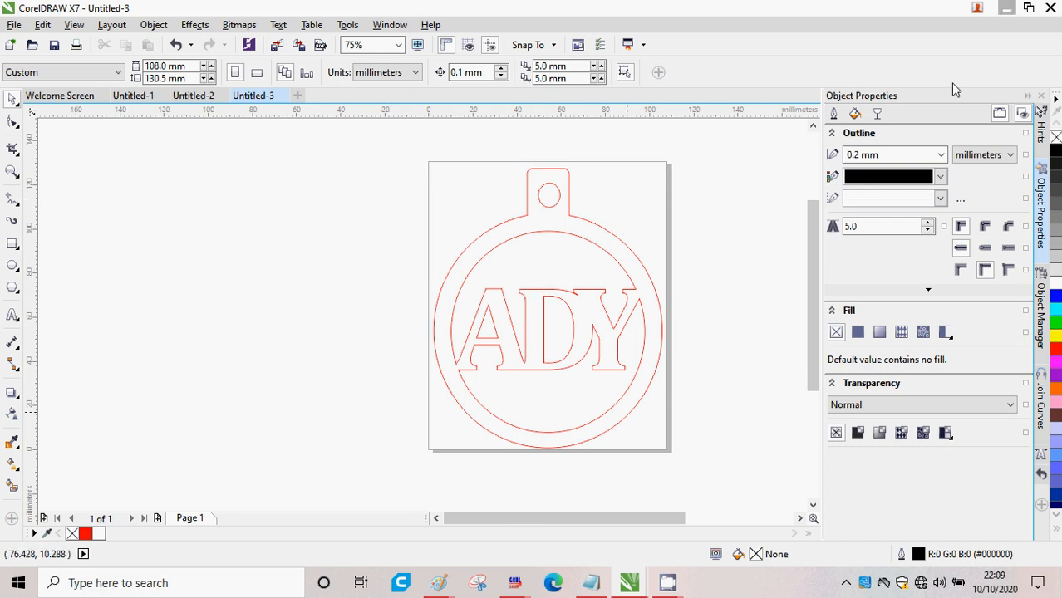
pyautogui.click(670, 584)
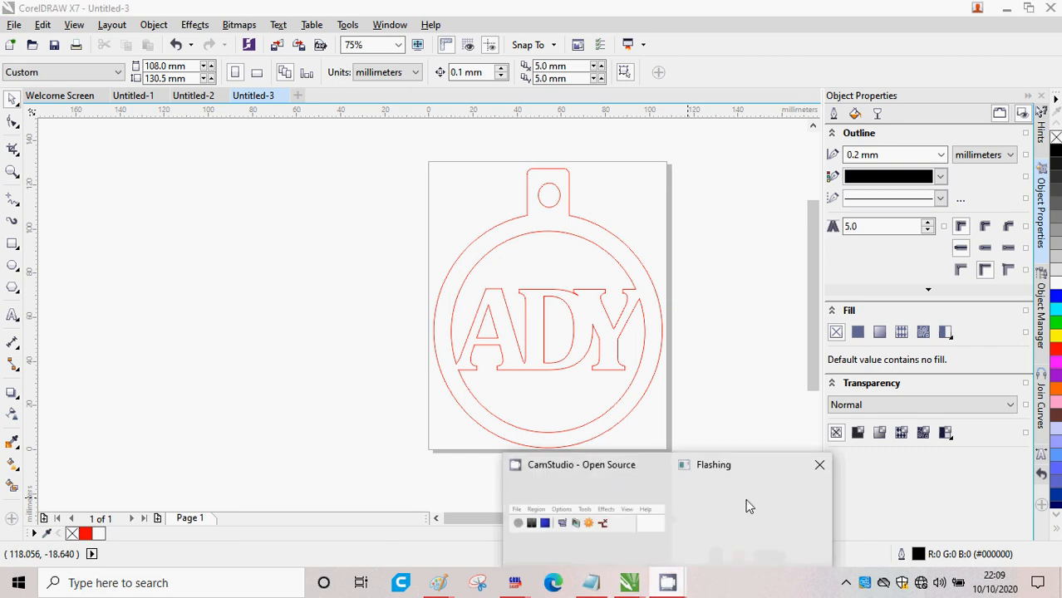
pyautogui.click(1013, 9)
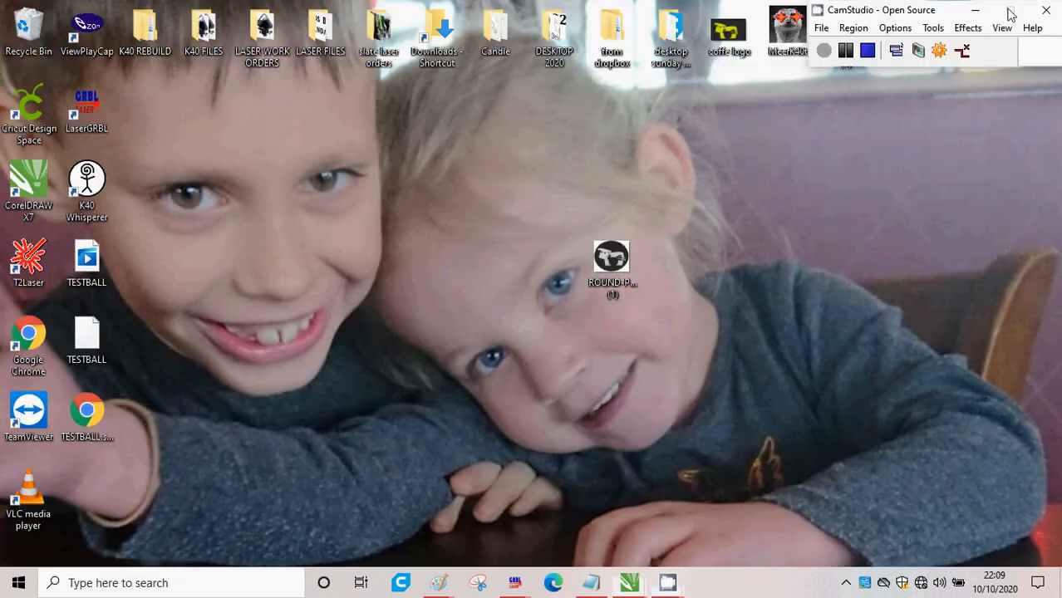